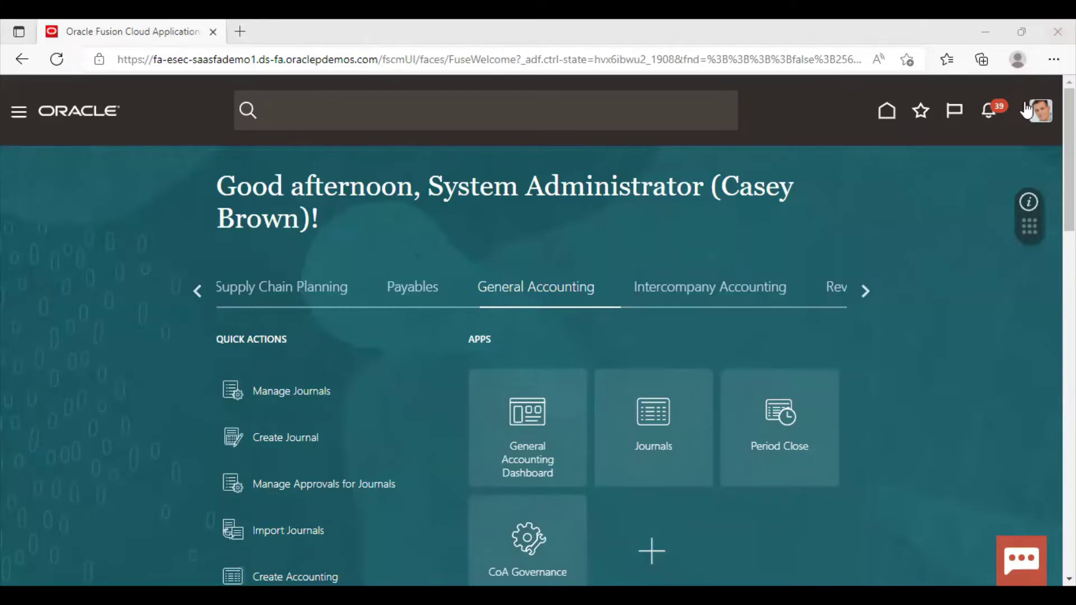
In Setup and Maintenance, search implementation projects for 'fin' and open FIN Implementation Project
{"action": "left_click", "coordinate": [1043, 122]}
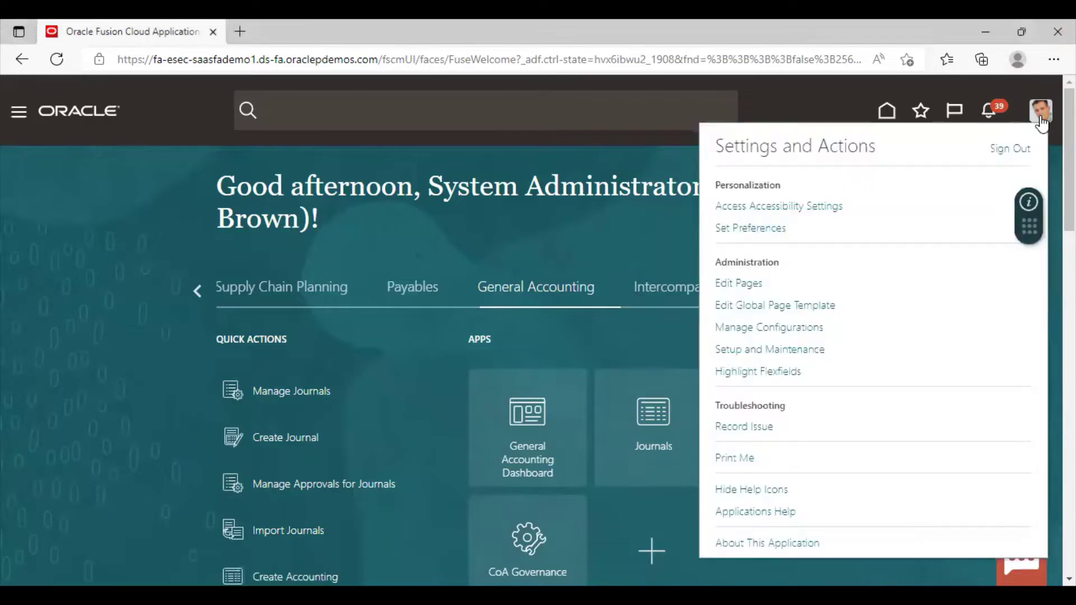
{"action": "left_click", "coordinate": [728, 352]}
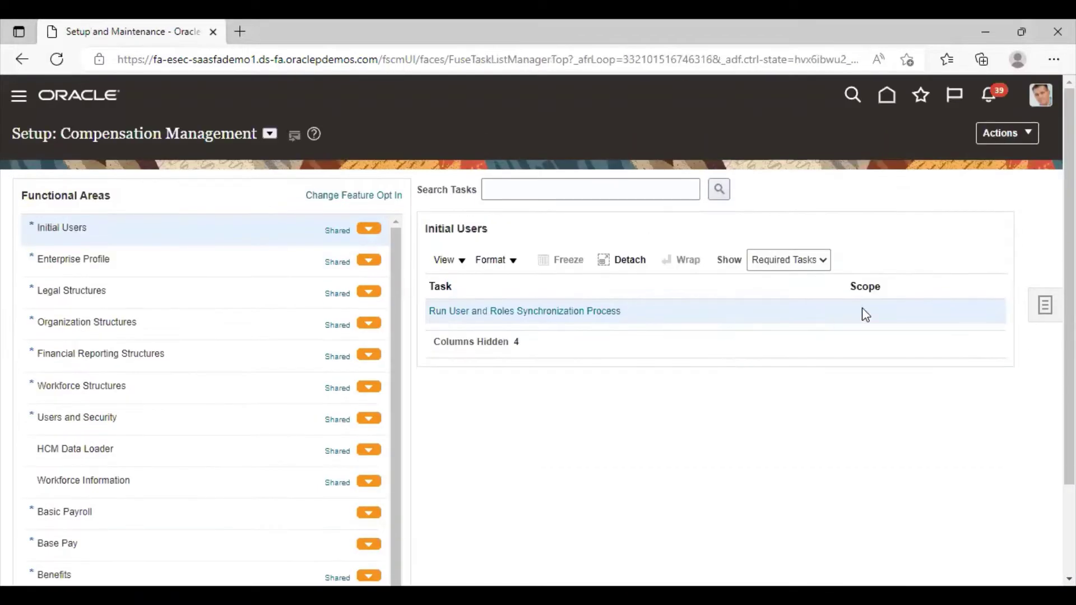
{"action": "left_click", "coordinate": [1032, 307]}
{"action": "left_click", "coordinate": [942, 198]}
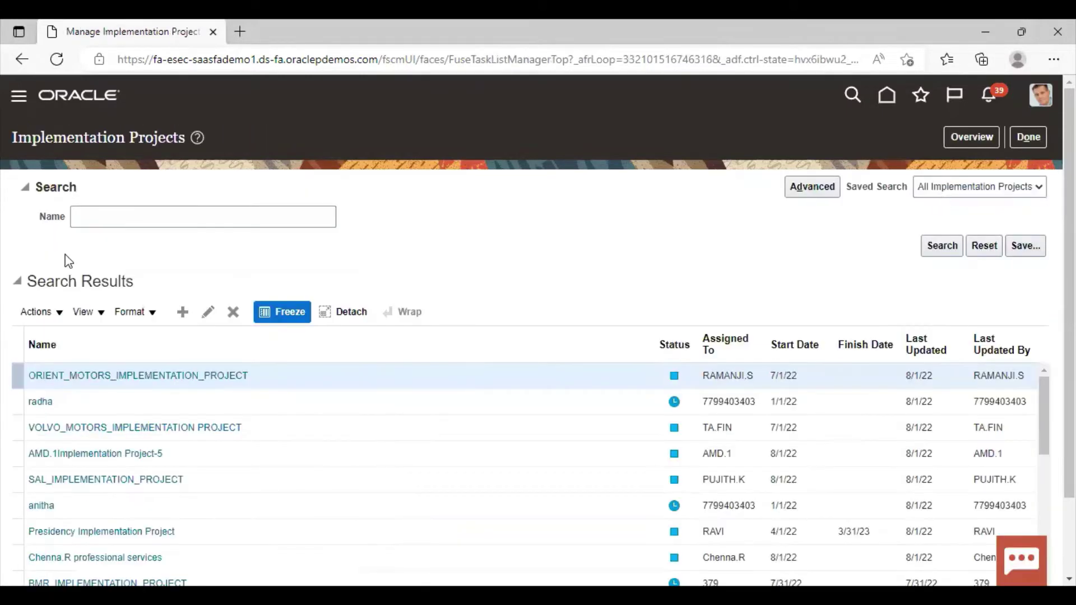
{"action": "left_click", "coordinate": [110, 213]}
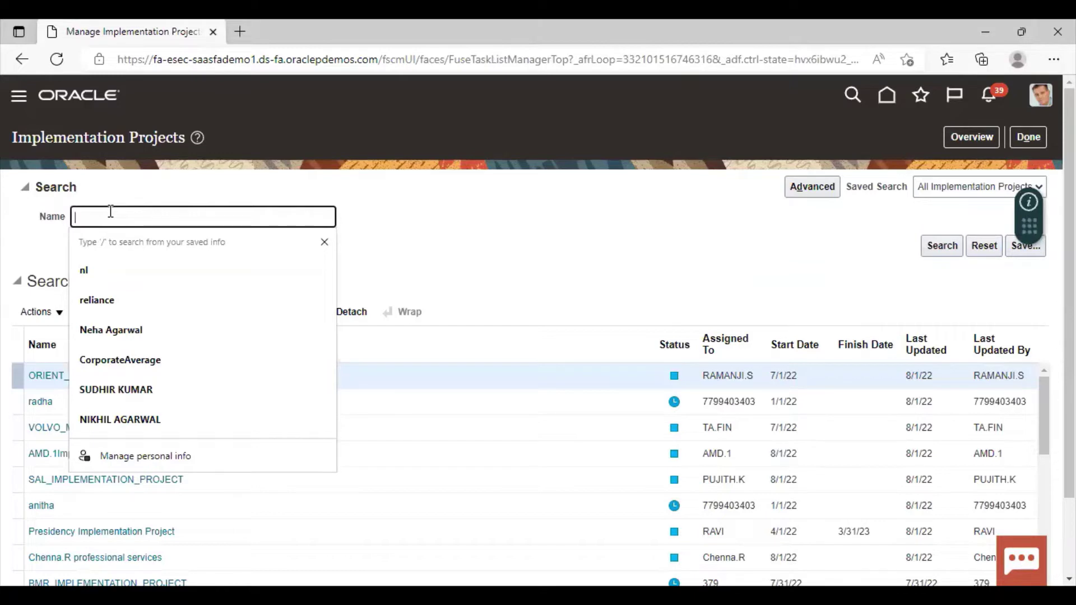
{"action": "type", "text": "fin"}
{"action": "key", "text": "Return"}
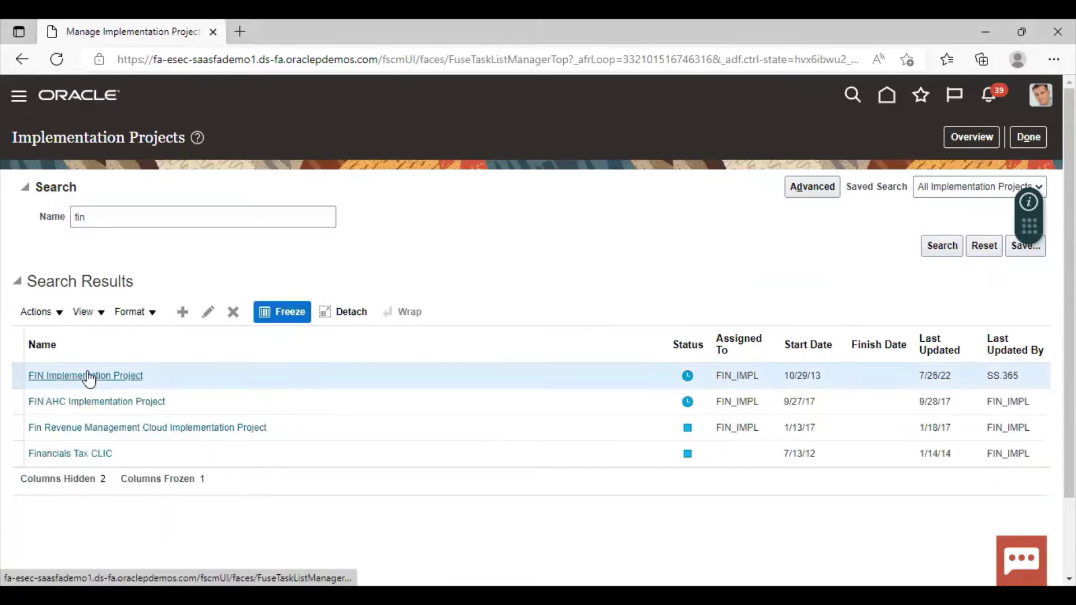
{"action": "left_click", "coordinate": [87, 371]}
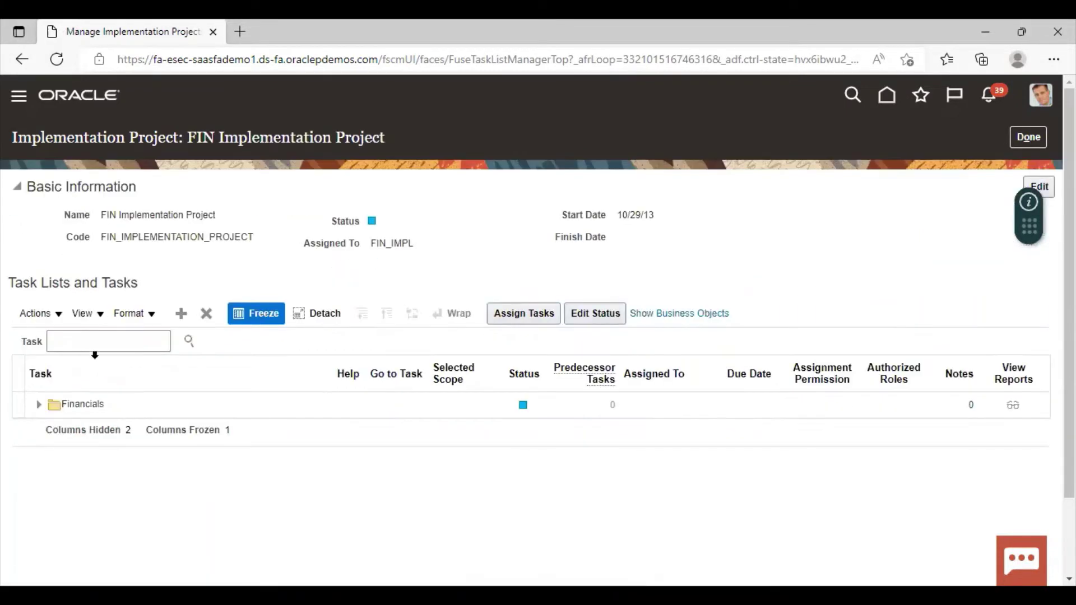
Search the project tasks for 'manage asset categories' and launch that task from the hierarchy
{"action": "left_click", "coordinate": [104, 341]}
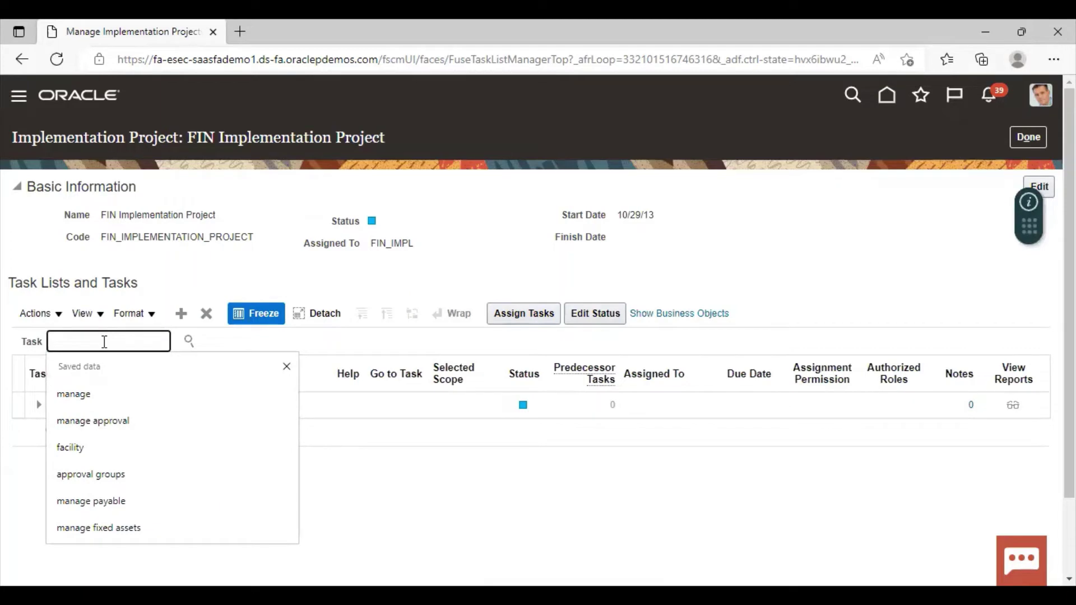
{"action": "type", "text": "manage ass"}
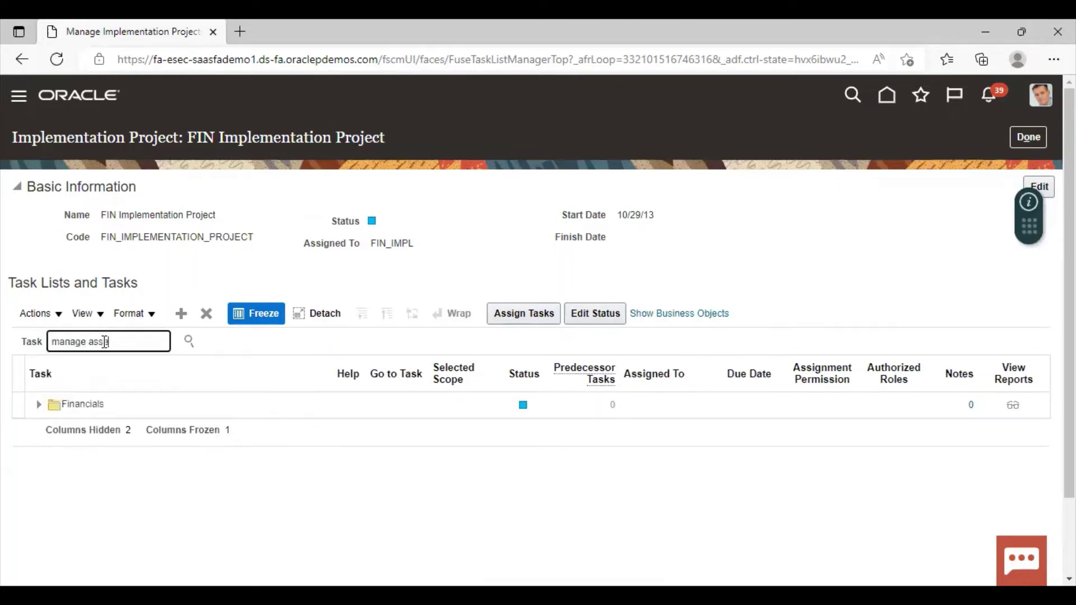
{"action": "type", "text": "et categories"}
{"action": "key", "text": "Return"}
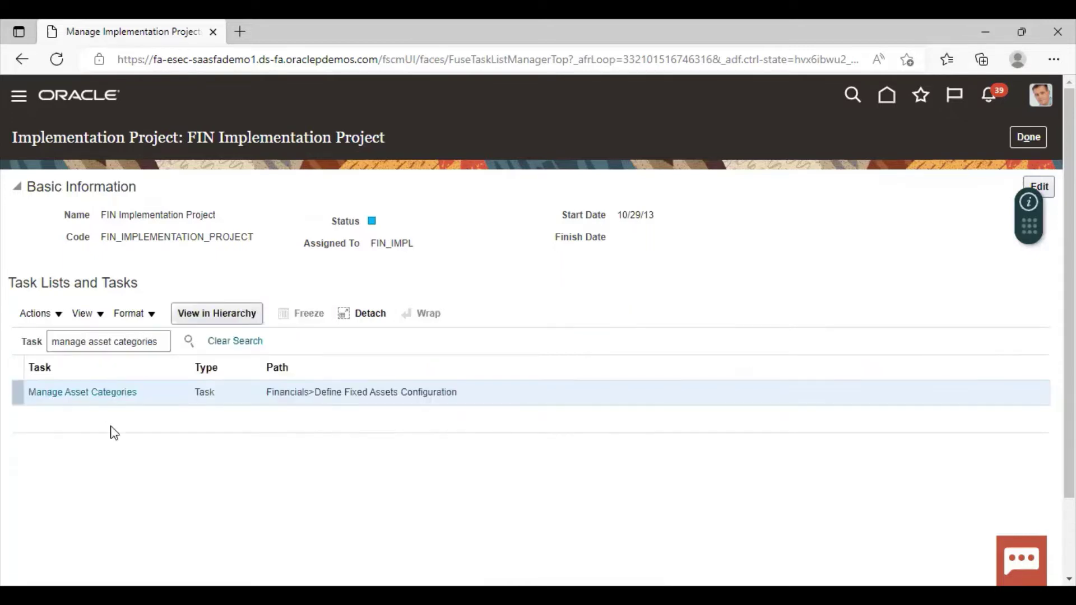
{"action": "left_click", "coordinate": [105, 392]}
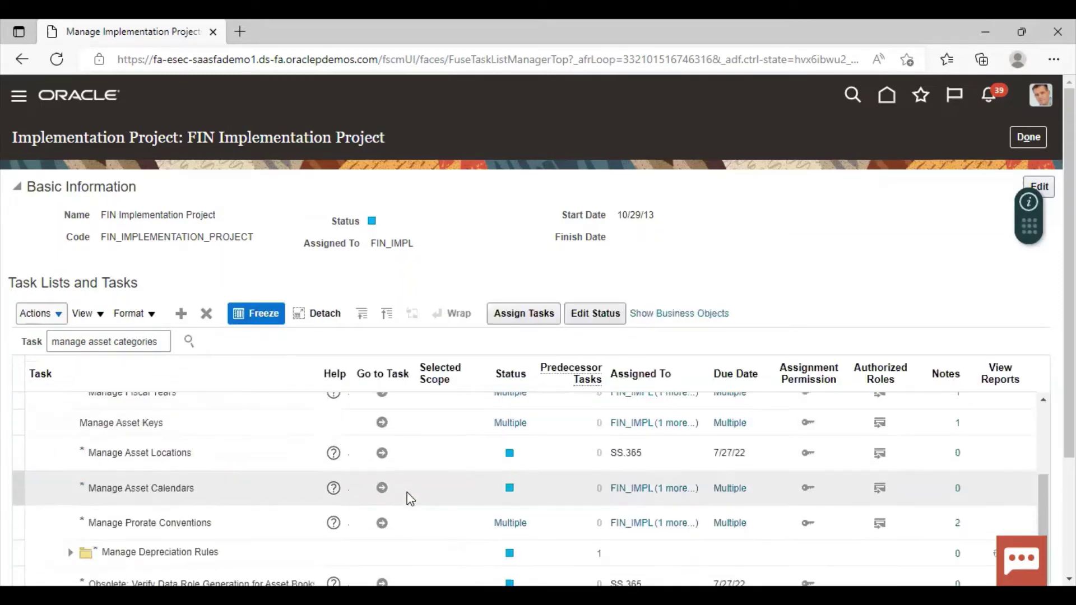
{"action": "scroll", "coordinate": [485, 451], "scroll_direction": "down", "scroll_amount": 5}
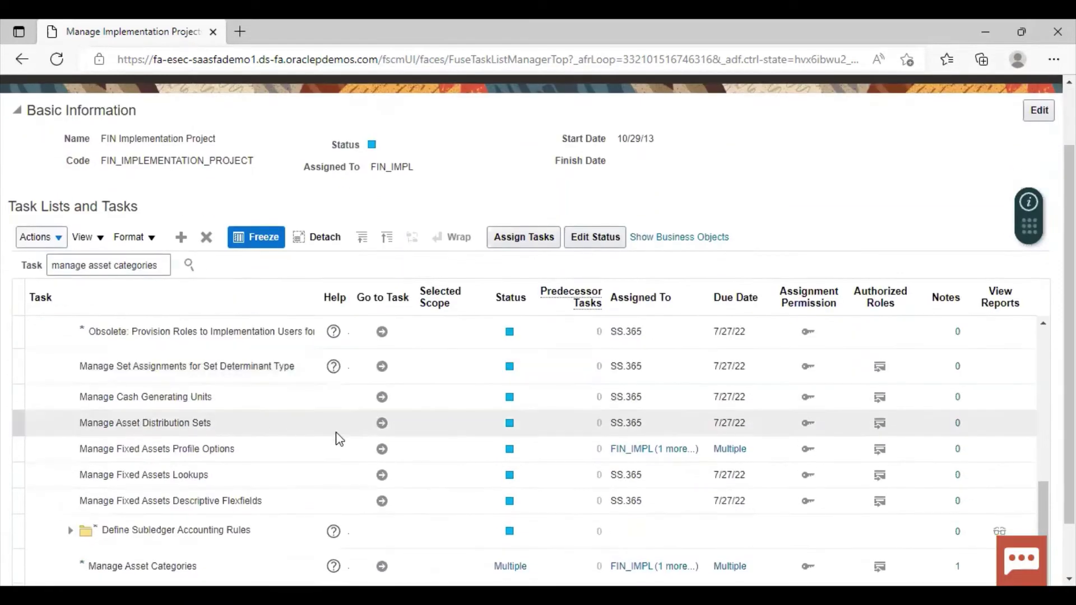
{"action": "left_click", "coordinate": [382, 504]}
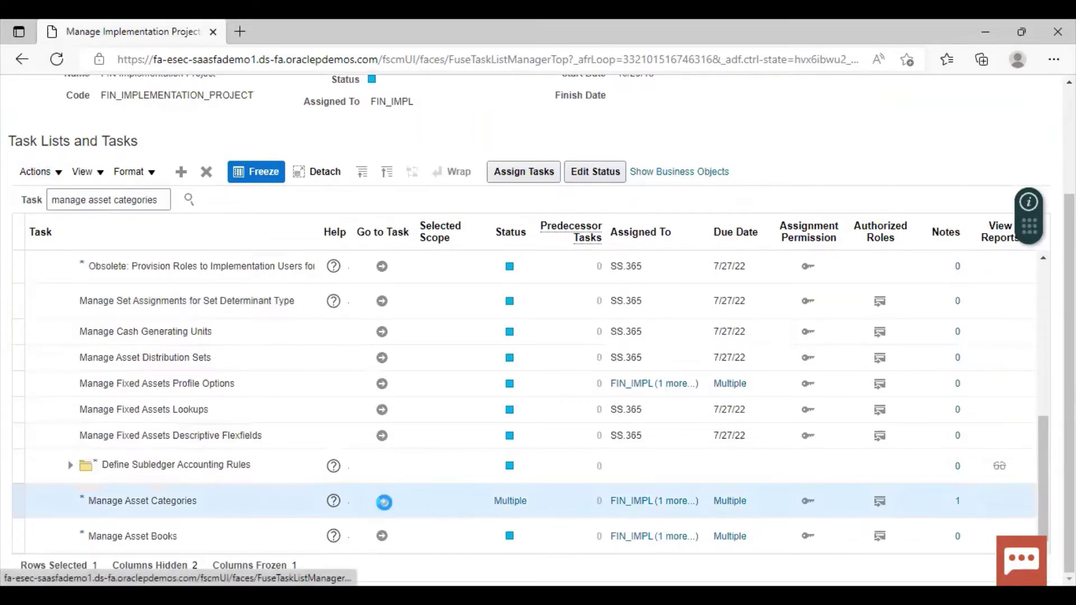
Search asset categories in HT CORPORATE BOOK and edit the HT BUILDINGS office buildings category
{"action": "left_click", "coordinate": [384, 502]}
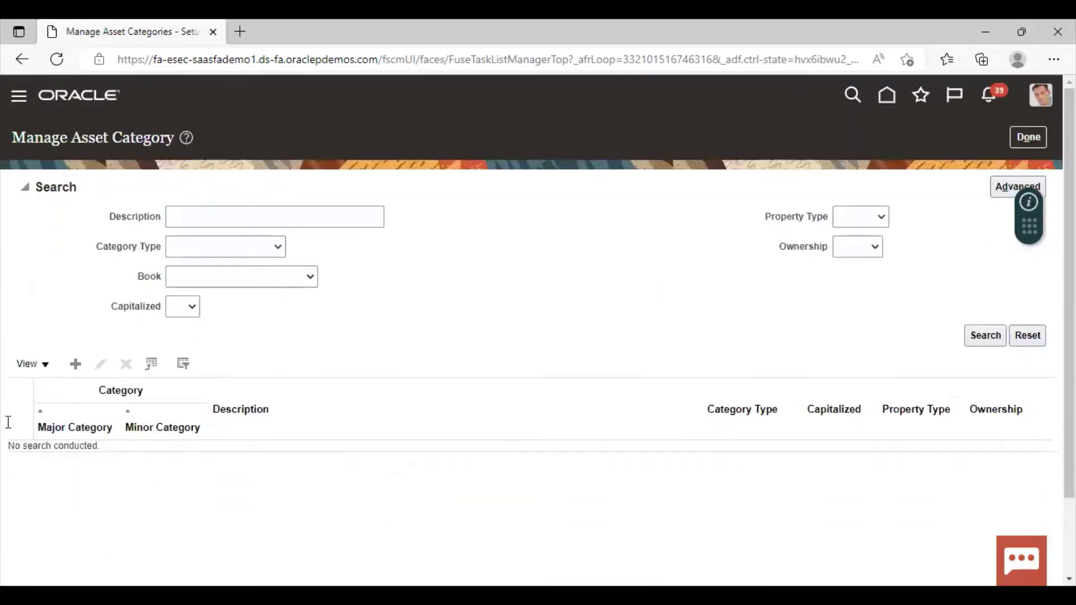
{"action": "left_click", "coordinate": [236, 277]}
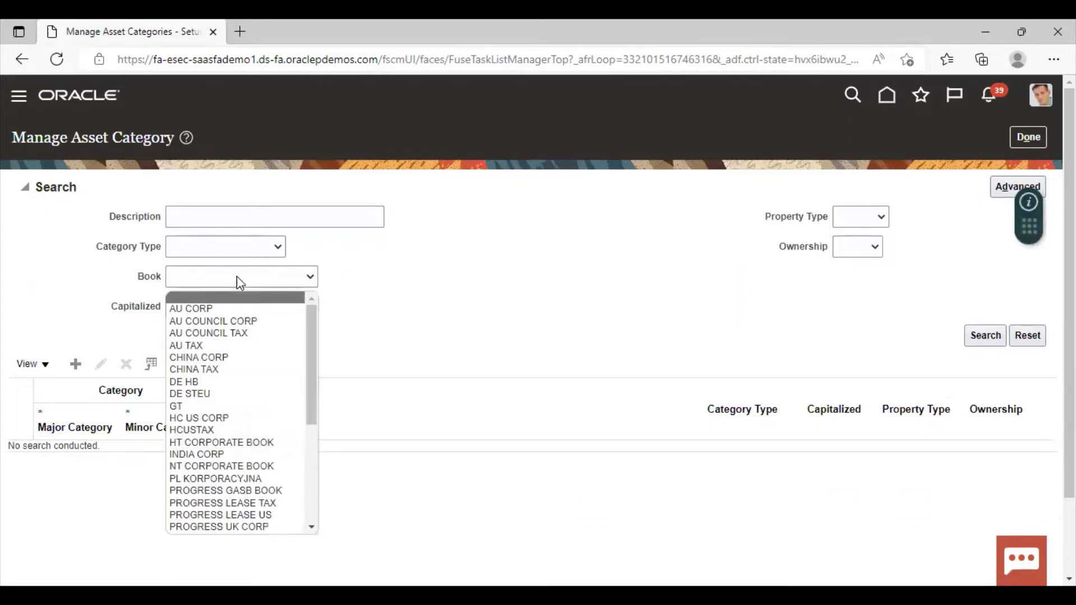
{"action": "left_click", "coordinate": [217, 443]}
{"action": "left_click", "coordinate": [986, 337]}
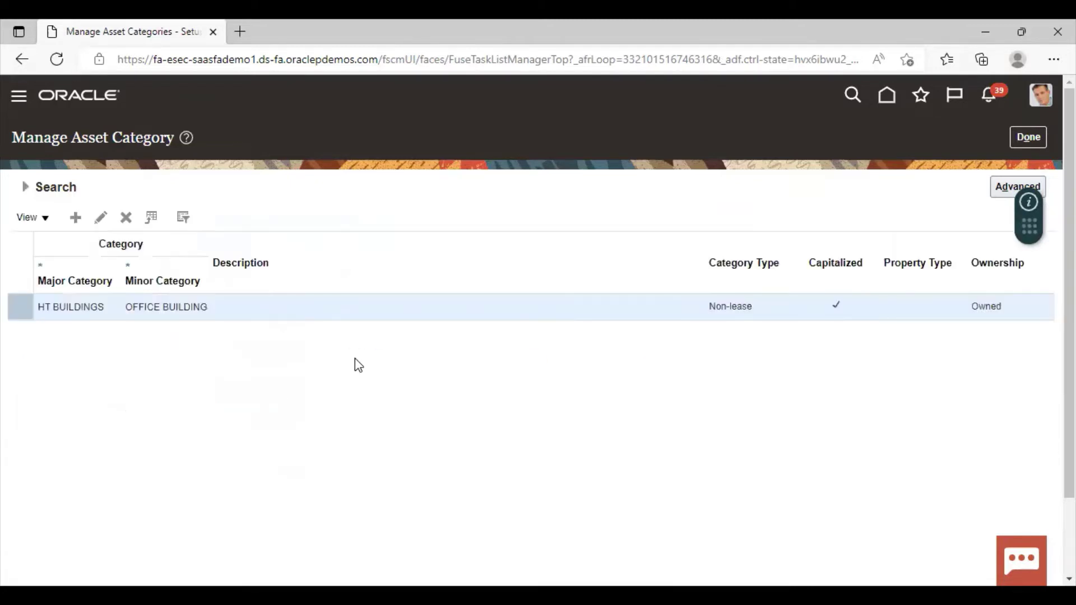
{"action": "left_click", "coordinate": [100, 219]}
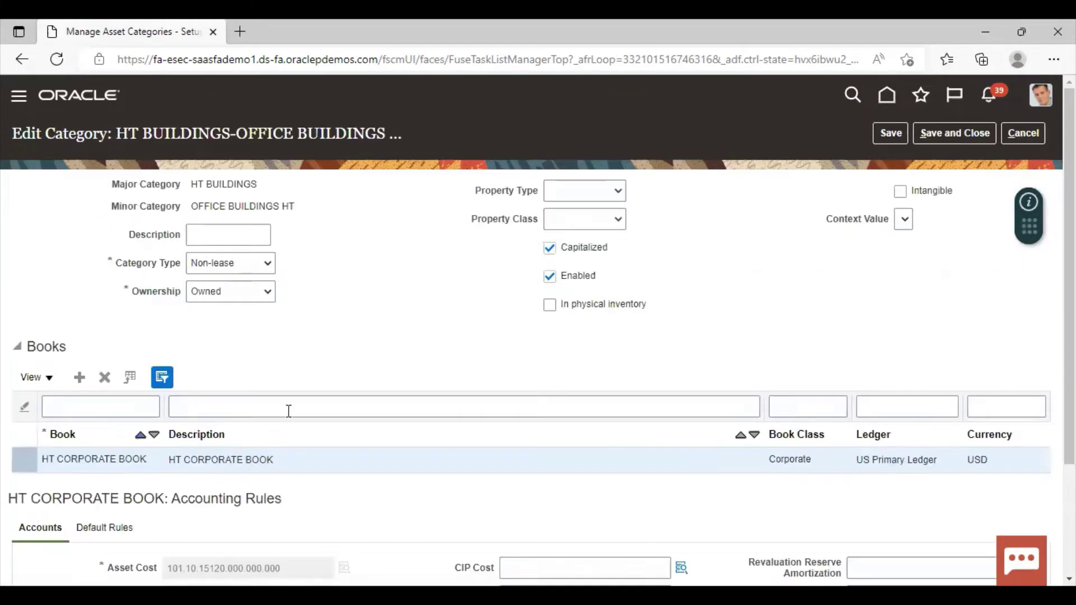
{"action": "scroll", "coordinate": [276, 451], "scroll_direction": "down", "scroll_amount": 1}
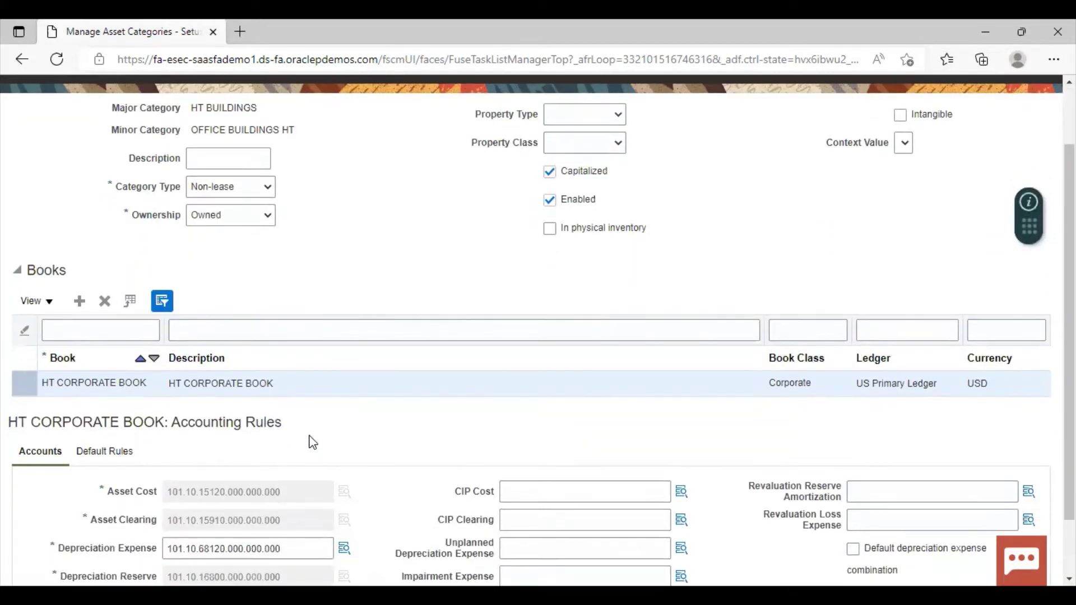
{"action": "scroll", "coordinate": [370, 431], "scroll_direction": "down", "scroll_amount": 1}
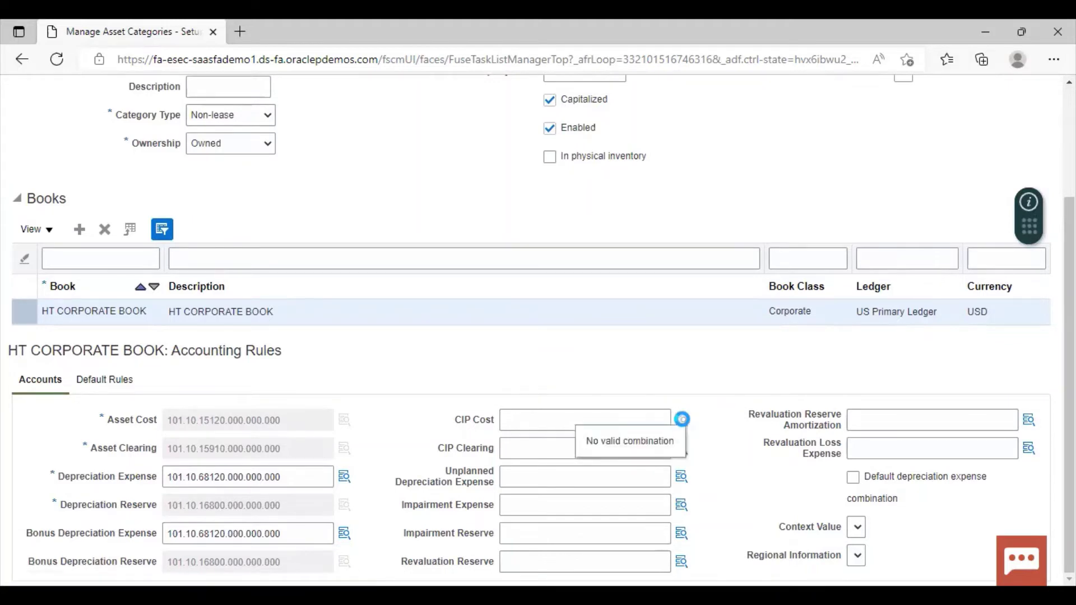
Enter CIP Cost account 101.10.15400.000.000.000, choosing natural account 15400
{"action": "left_click", "coordinate": [682, 419]}
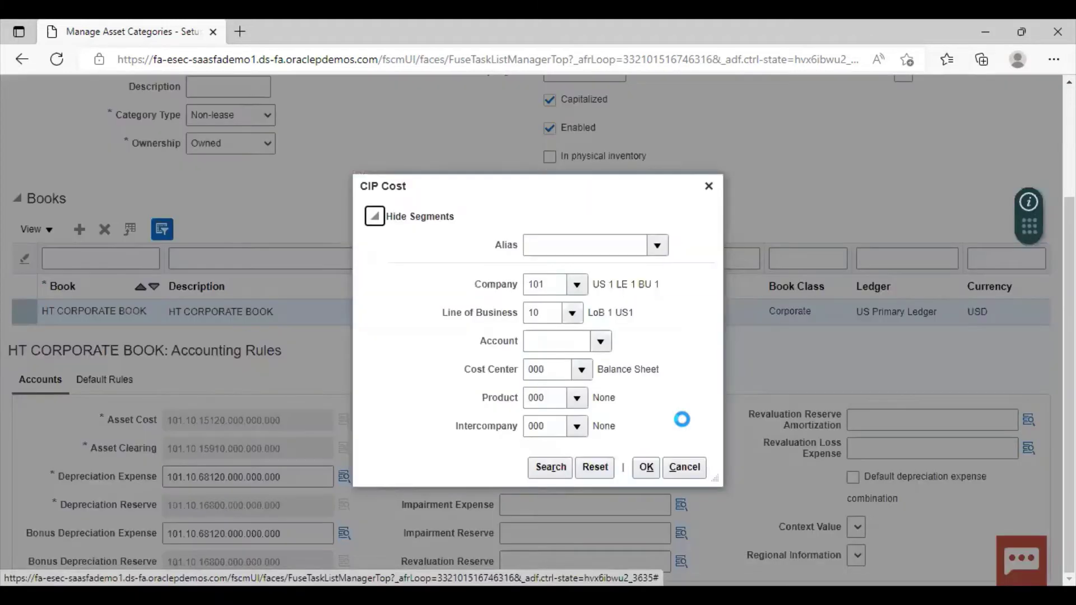
{"action": "left_click", "coordinate": [605, 343]}
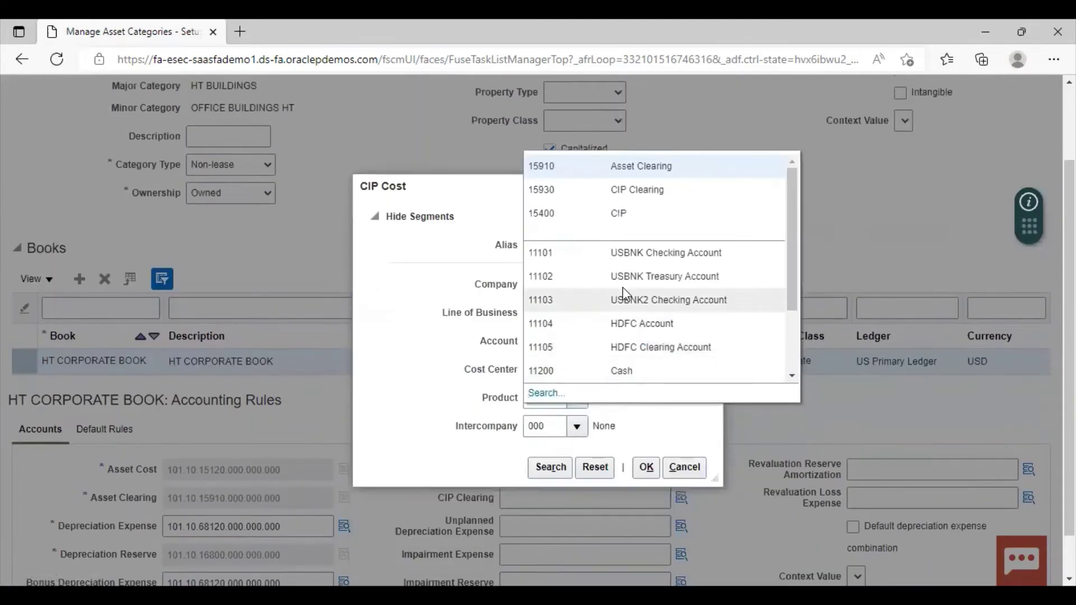
{"action": "left_click", "coordinate": [620, 213]}
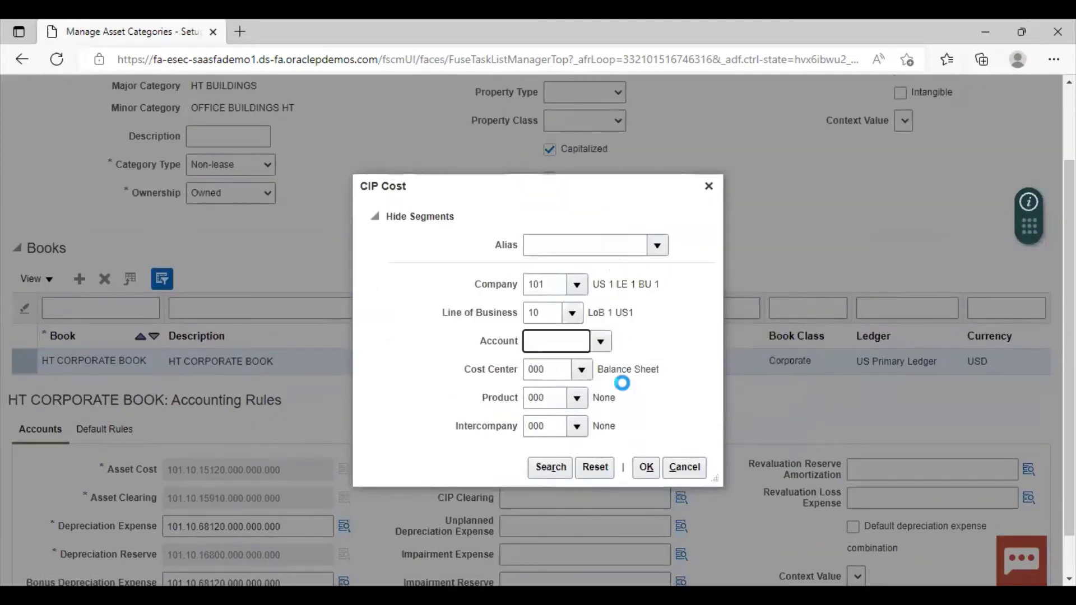
{"action": "left_click", "coordinate": [647, 469]}
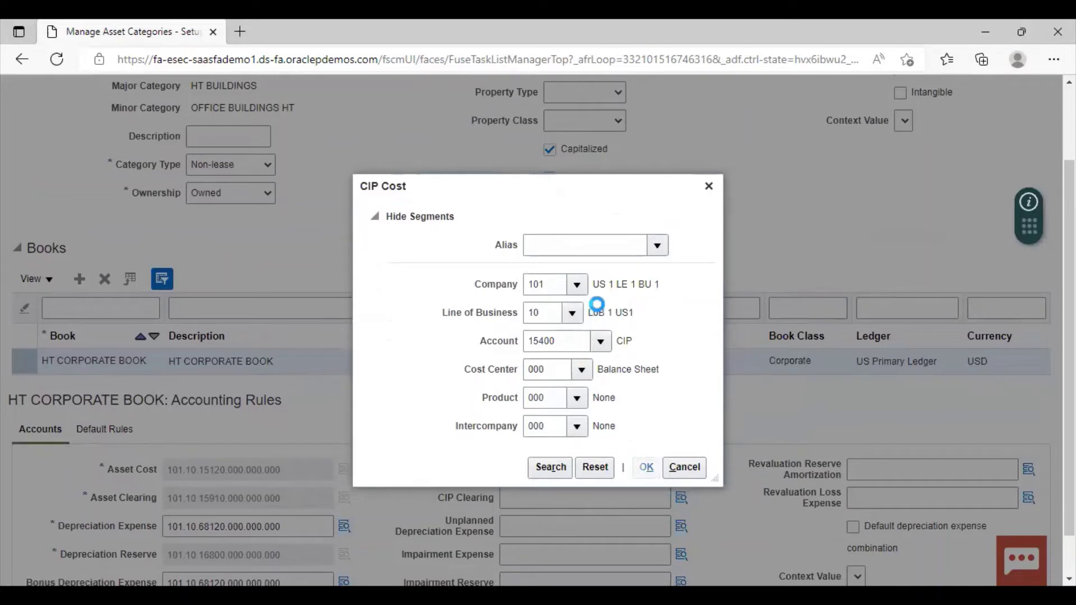
{"action": "scroll", "coordinate": [577, 448], "scroll_direction": "down", "scroll_amount": 3}
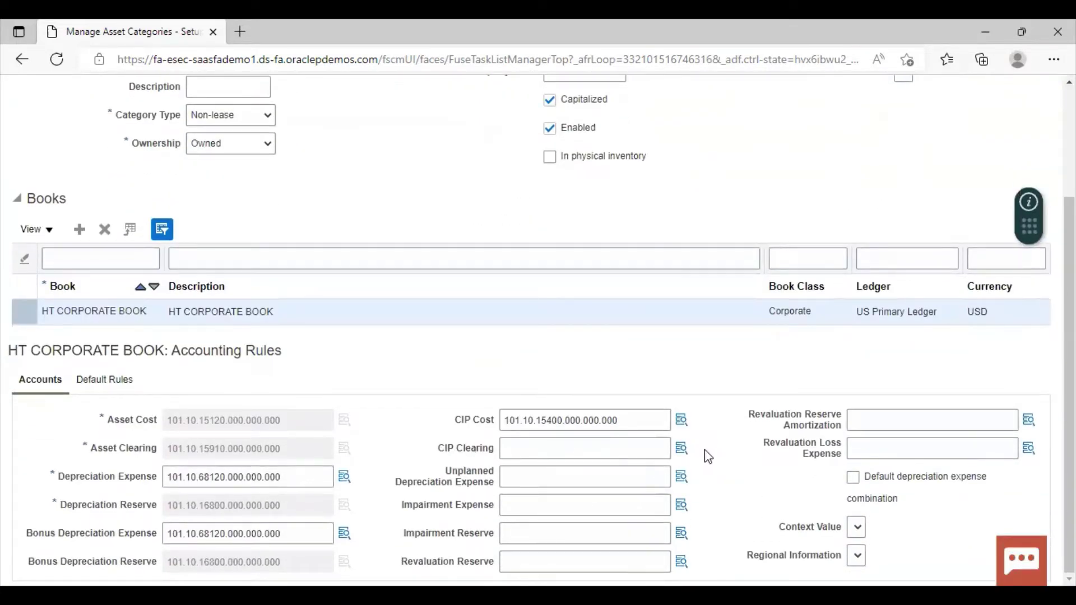
Set the CIP Clearing account using natural account 15930 CIP Clearing
{"action": "left_click", "coordinate": [683, 448]}
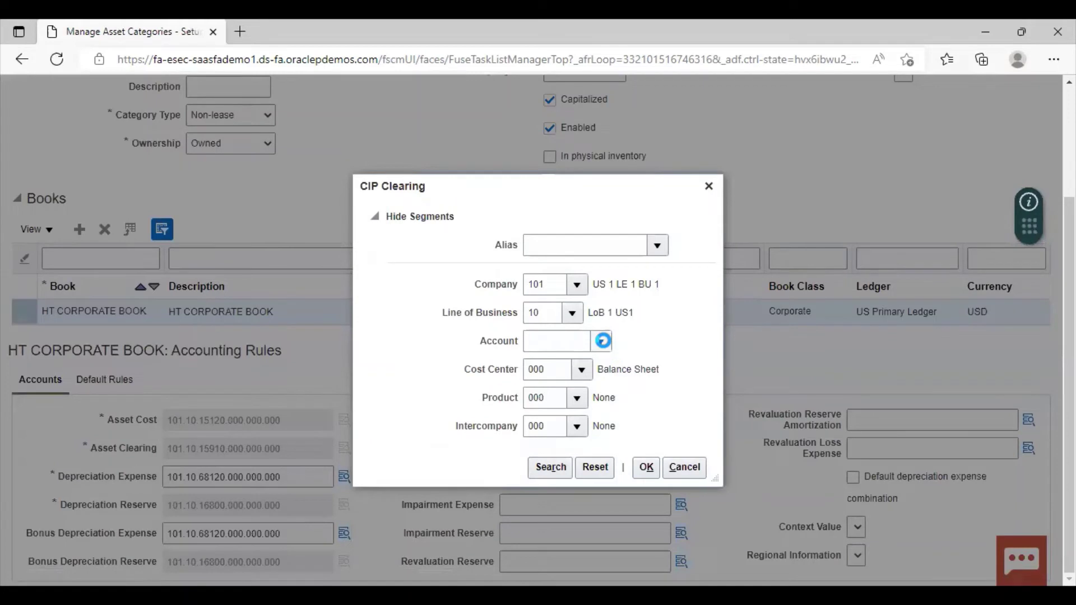
{"action": "left_click", "coordinate": [602, 341]}
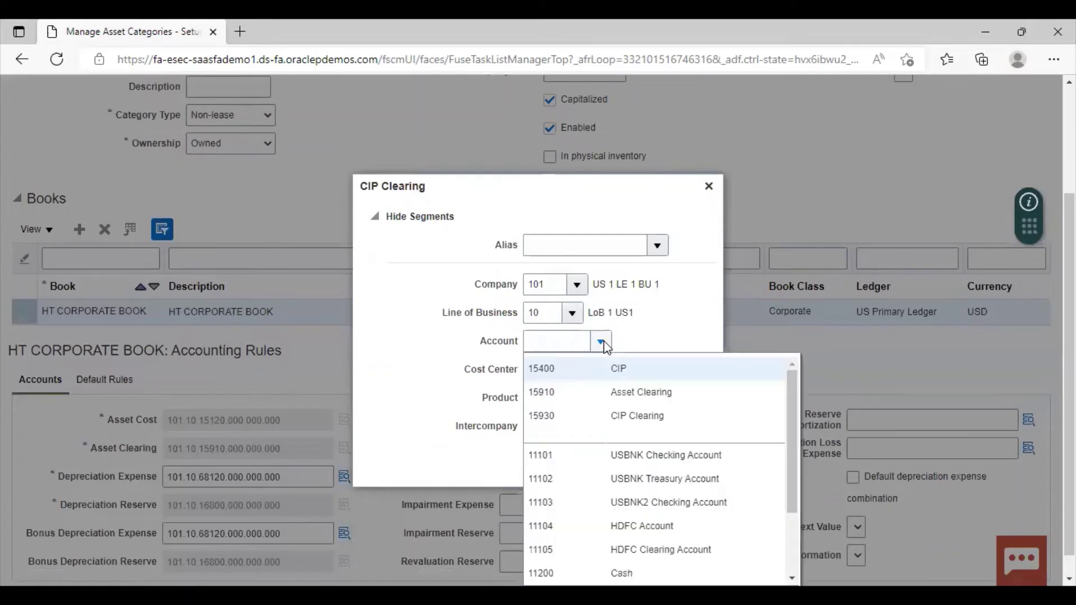
{"action": "left_click", "coordinate": [632, 415]}
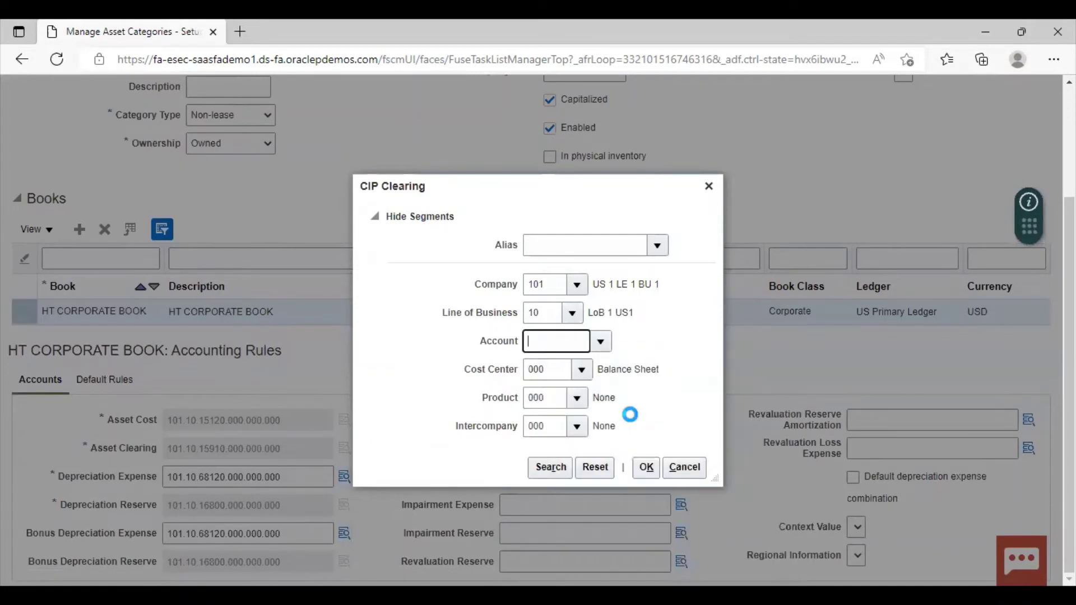
{"action": "left_click", "coordinate": [644, 468]}
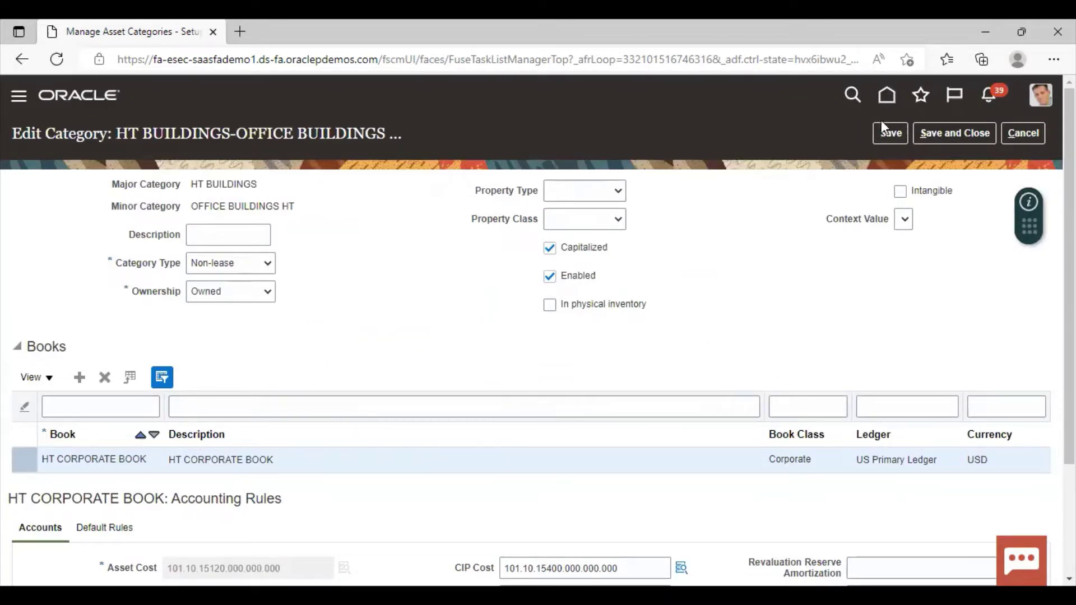
Save the category, finish, and go to Fixed Assets > Assets via the Navigator
{"action": "left_click", "coordinate": [953, 133]}
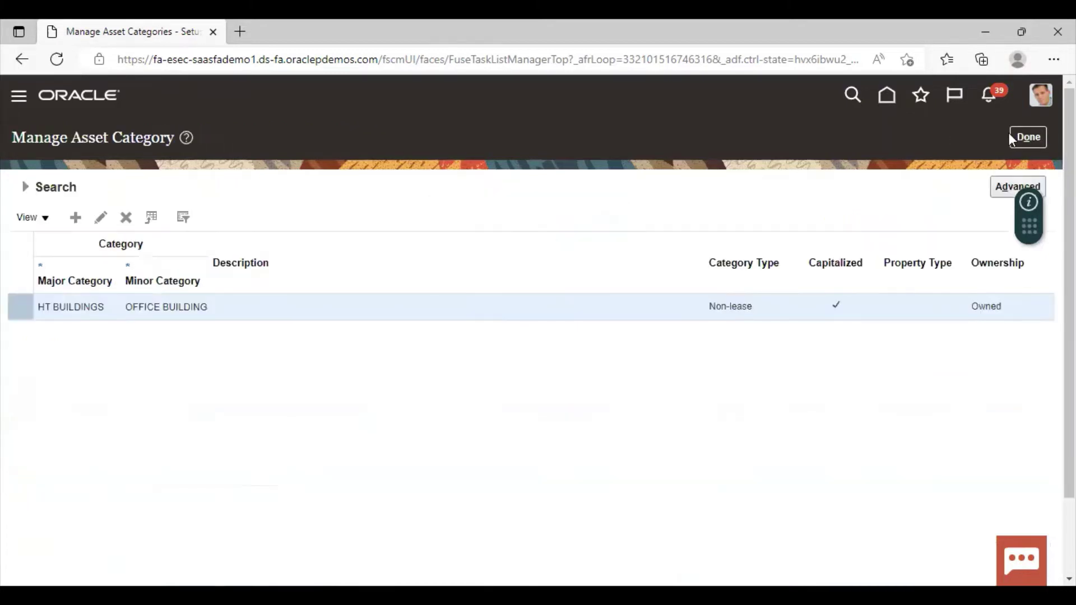
{"action": "left_click", "coordinate": [1037, 136]}
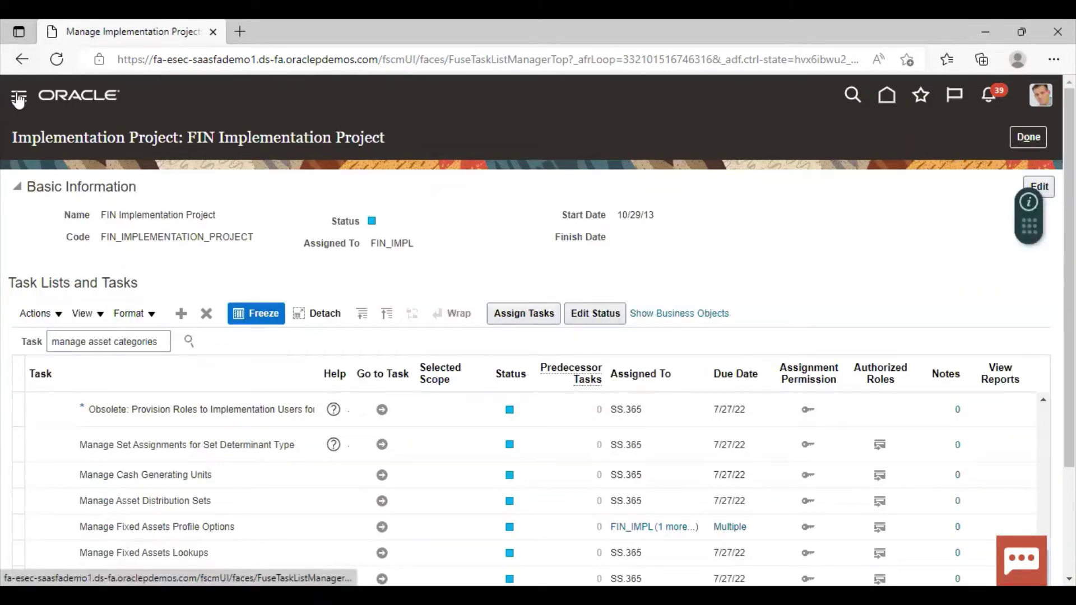
{"action": "left_click", "coordinate": [19, 100]}
{"action": "scroll", "coordinate": [278, 305], "scroll_direction": "down", "scroll_amount": 2}
{"action": "scroll", "coordinate": [279, 305], "scroll_direction": "down", "scroll_amount": 3}
{"action": "scroll", "coordinate": [164, 457], "scroll_direction": "down", "scroll_amount": 3}
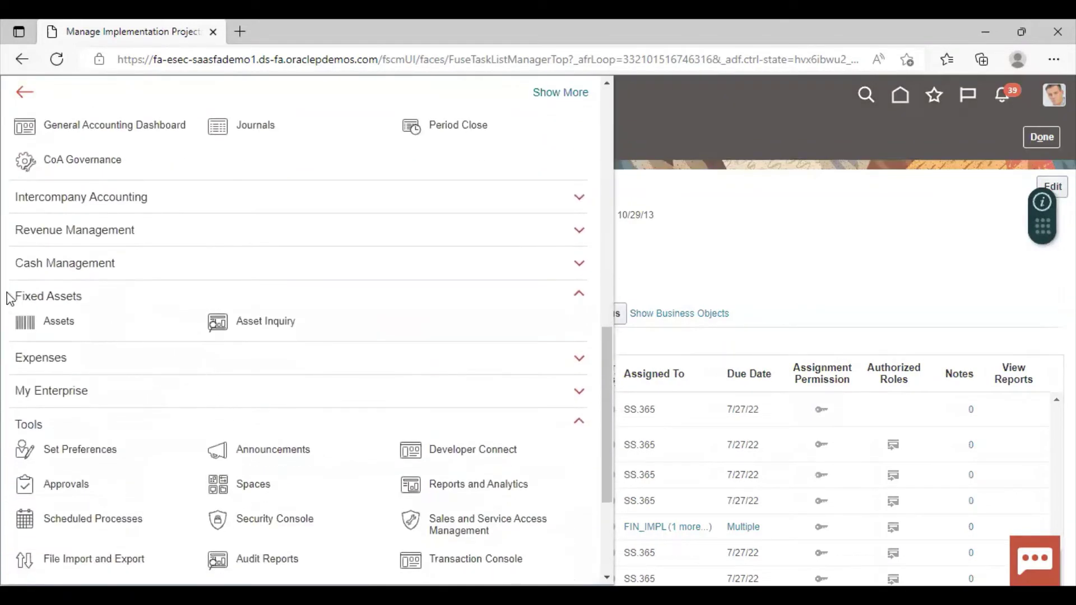
{"action": "left_click", "coordinate": [70, 323]}
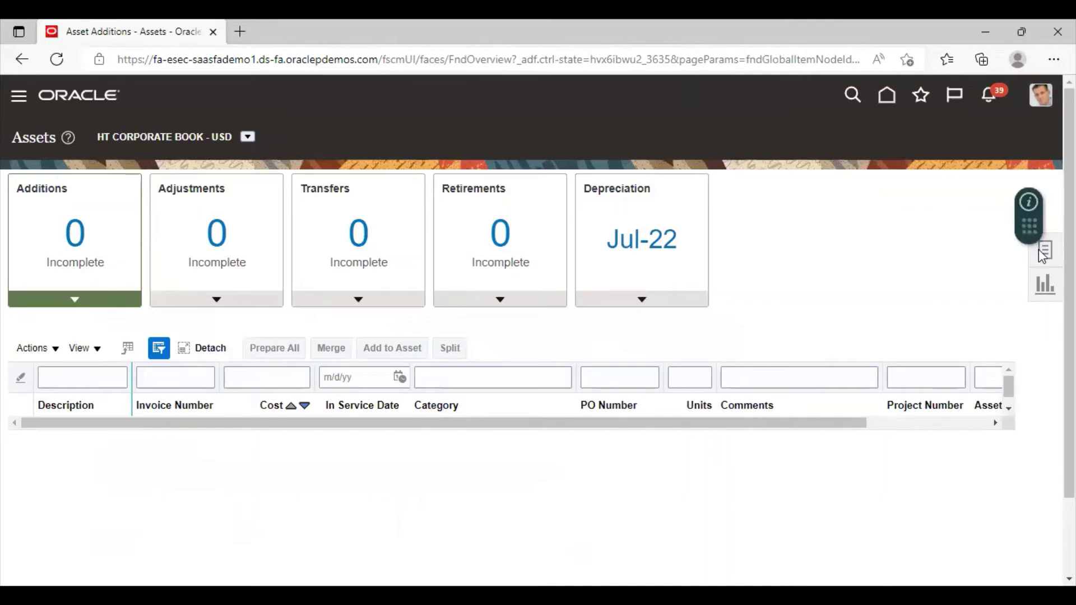
Start adding a new asset with Asset Type CIP
{"action": "left_click", "coordinate": [1043, 251]}
{"action": "left_click", "coordinate": [950, 148]}
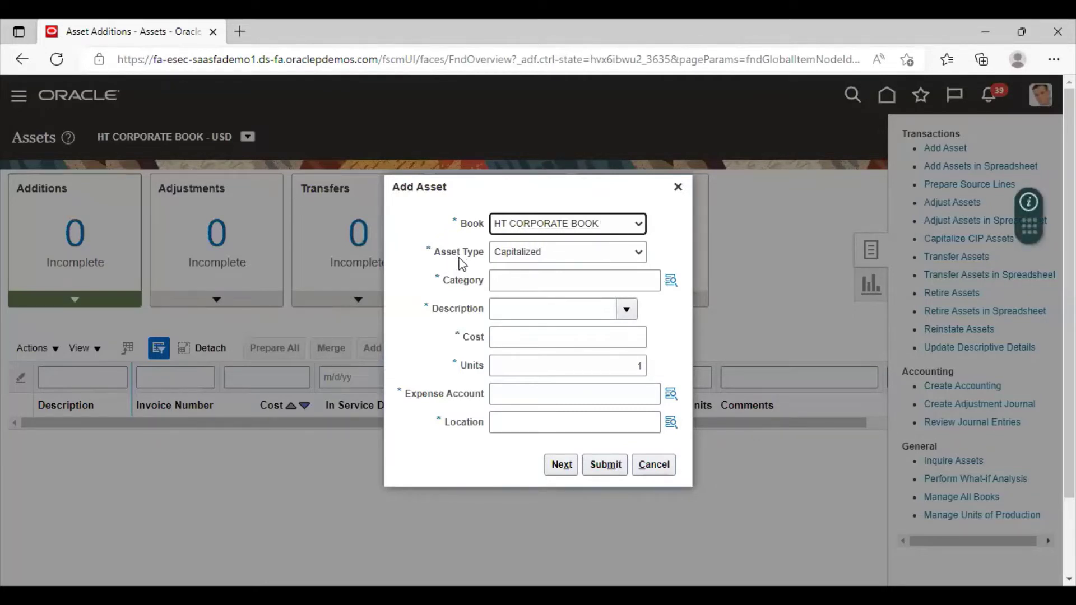
{"action": "left_click", "coordinate": [570, 252]}
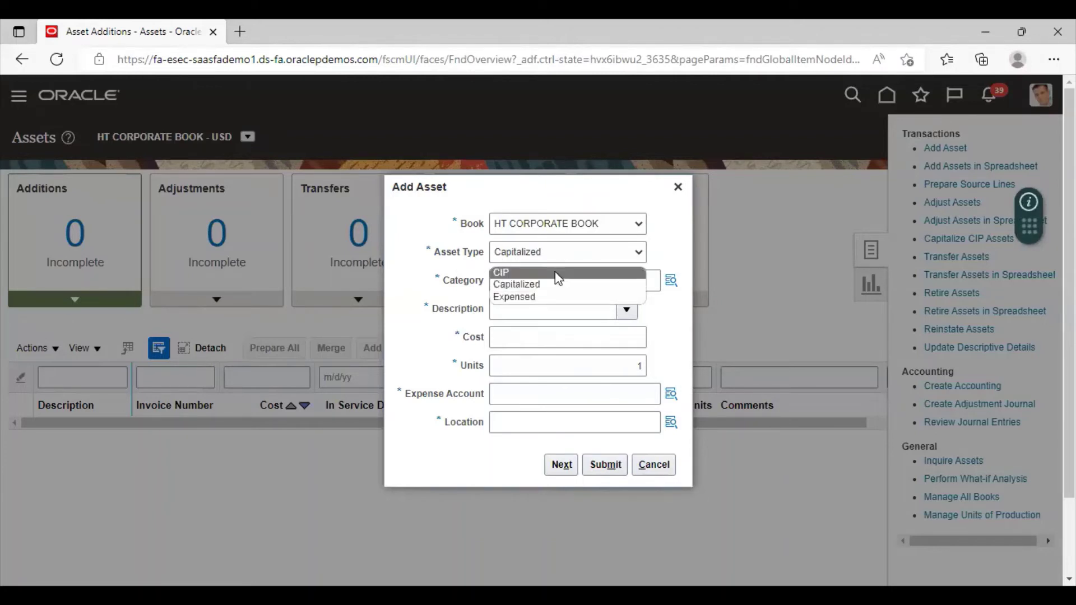
{"action": "left_click", "coordinate": [556, 276]}
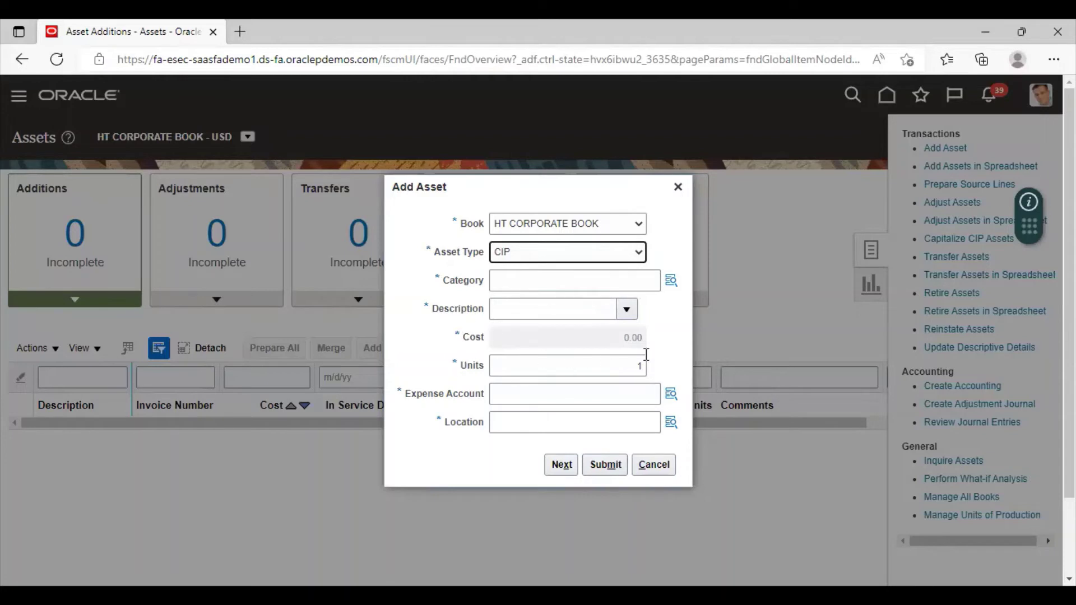
Give the asset category HT BUILDINGS-OFFICE BUILDINGS HT and description 'CIP Asset'
{"action": "left_click", "coordinate": [671, 281]}
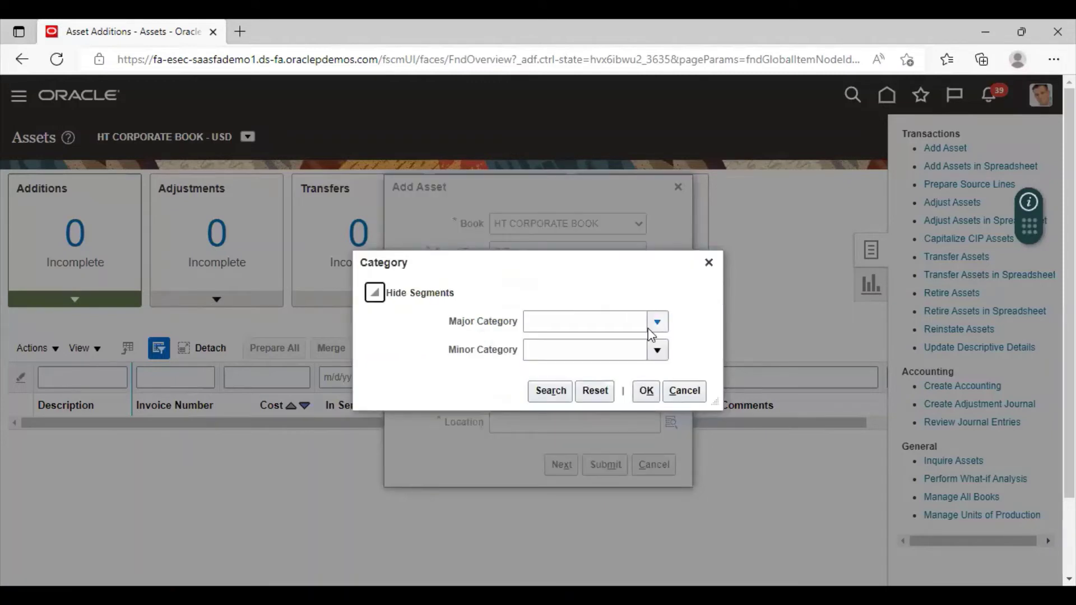
{"action": "left_click", "coordinate": [551, 391]}
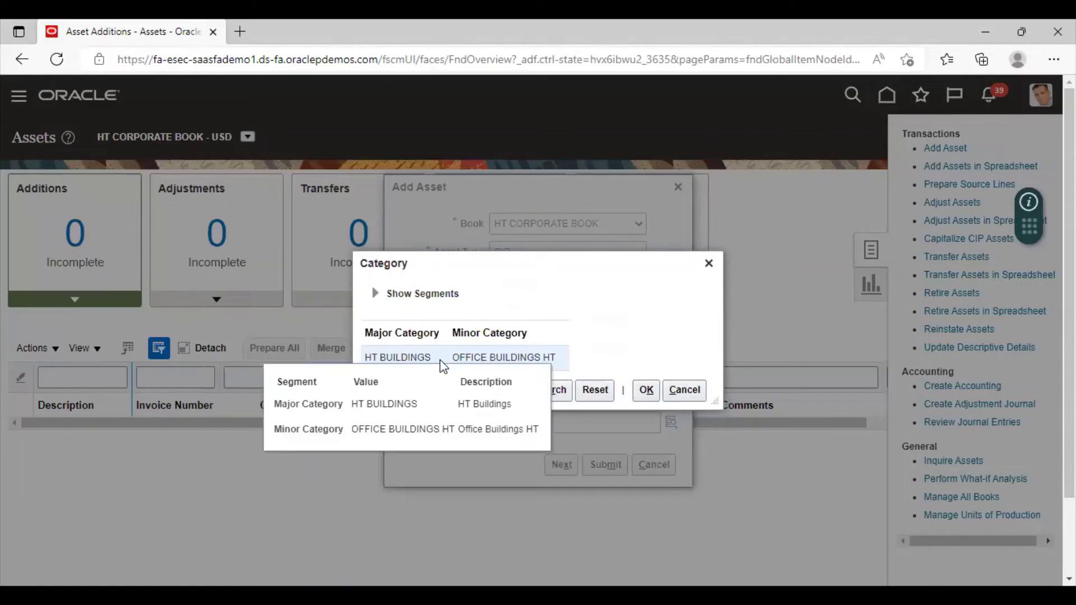
{"action": "left_click", "coordinate": [464, 358]}
{"action": "left_click", "coordinate": [649, 395]}
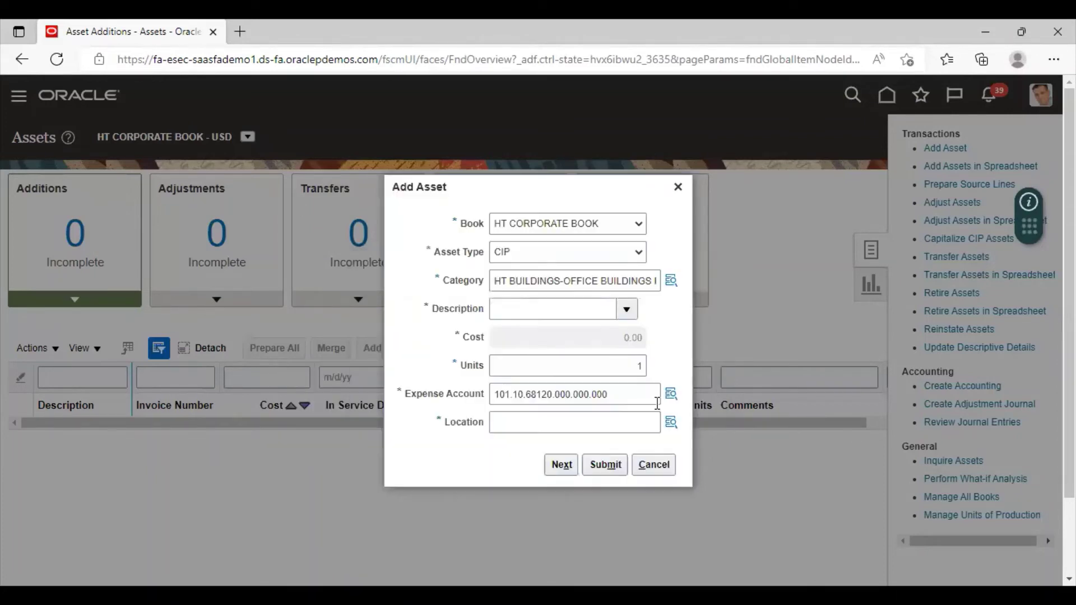
{"action": "left_click", "coordinate": [588, 303]}
{"action": "type", "text": "CIP Asset"}
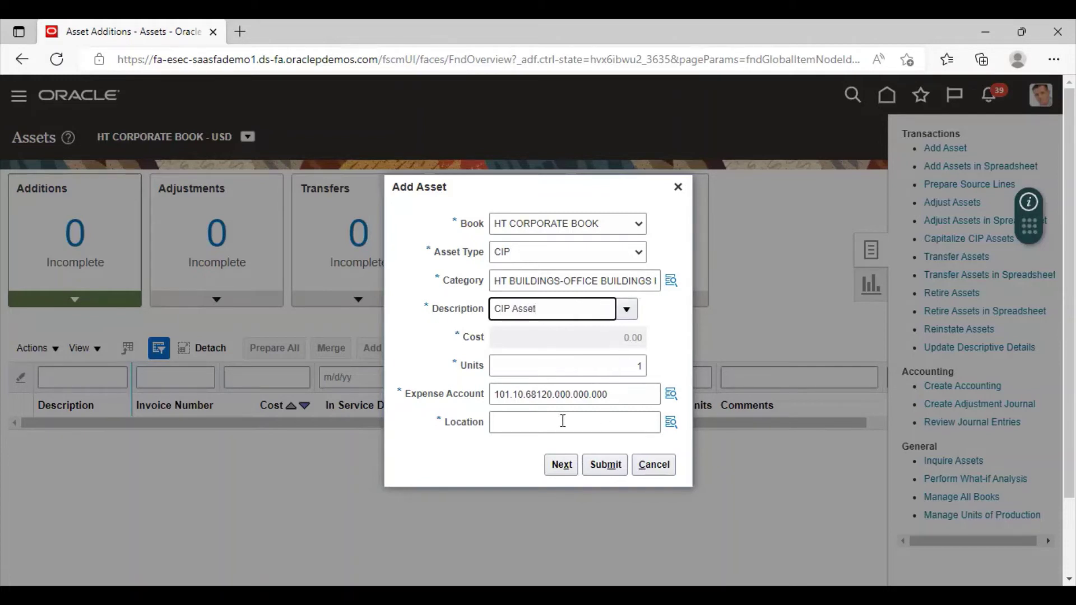
{"action": "left_click", "coordinate": [672, 425]}
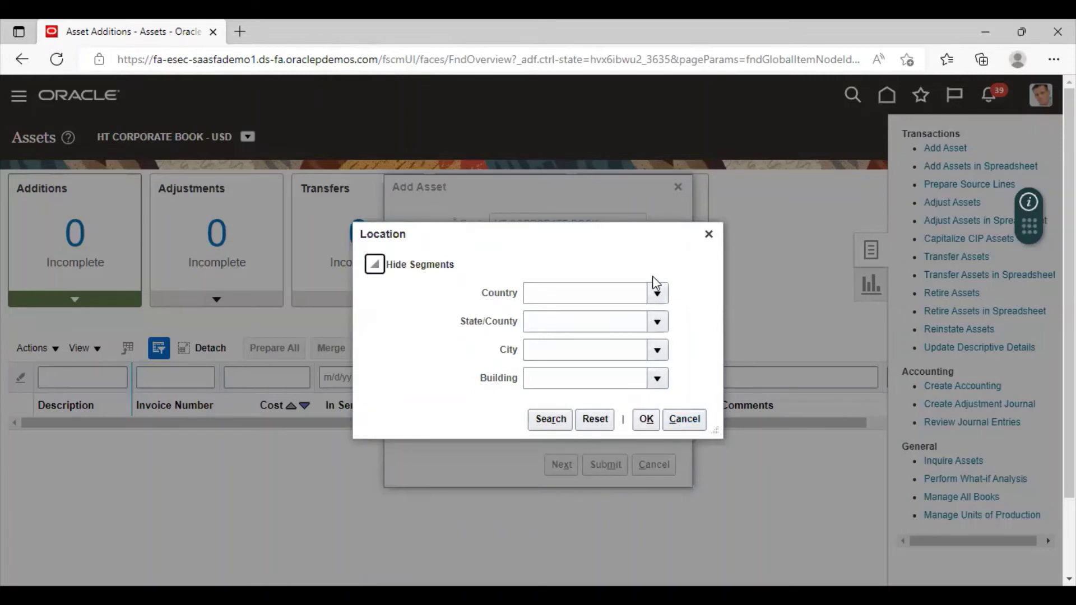
Choose country AUSTRALIA, city AUSTIN and building OFFICE as the asset location
{"action": "left_click", "coordinate": [655, 293]}
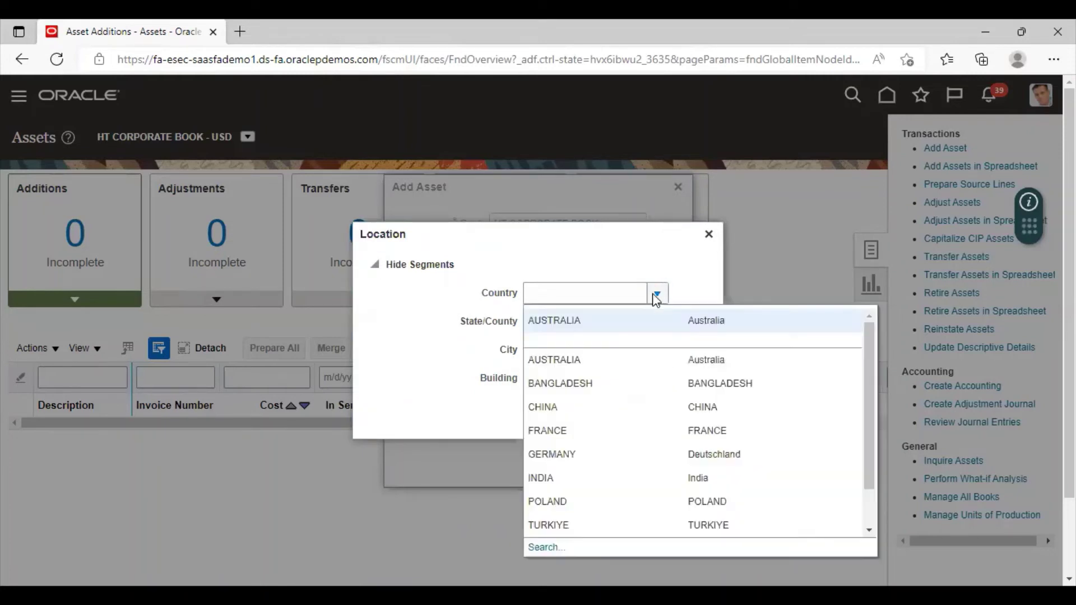
{"action": "left_click", "coordinate": [593, 320]}
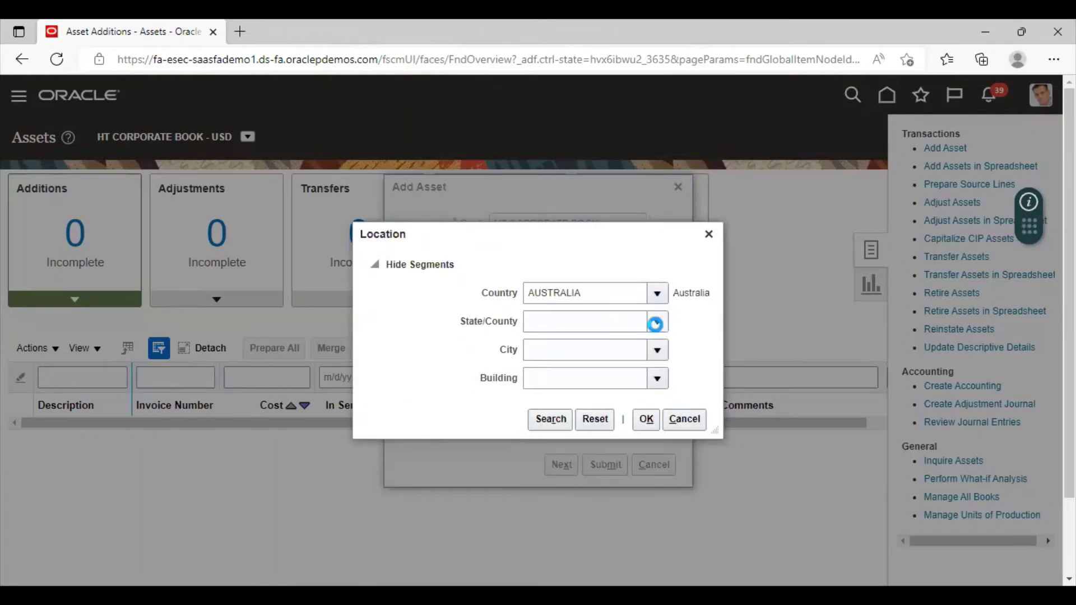
{"action": "left_click", "coordinate": [656, 324]}
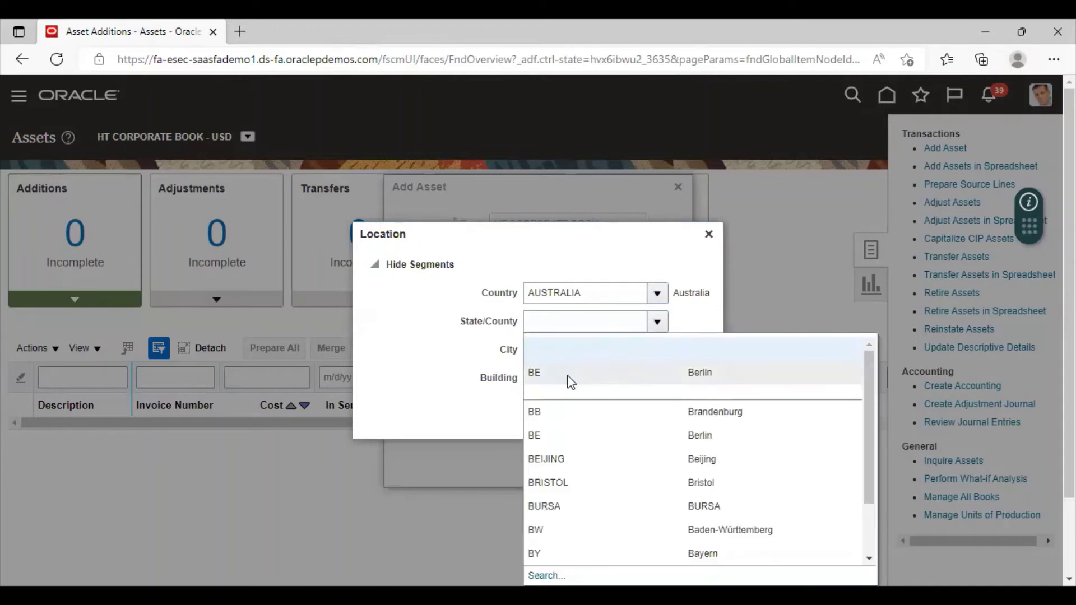
{"action": "type", "text": "BE"}
{"action": "left_click", "coordinate": [657, 349]}
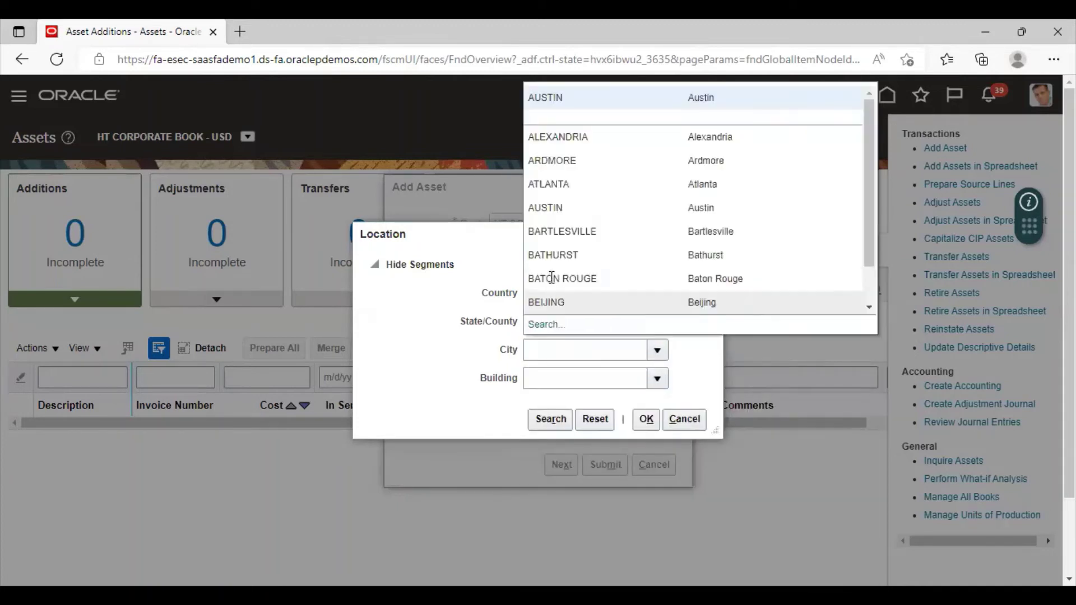
{"action": "left_click", "coordinate": [567, 96]}
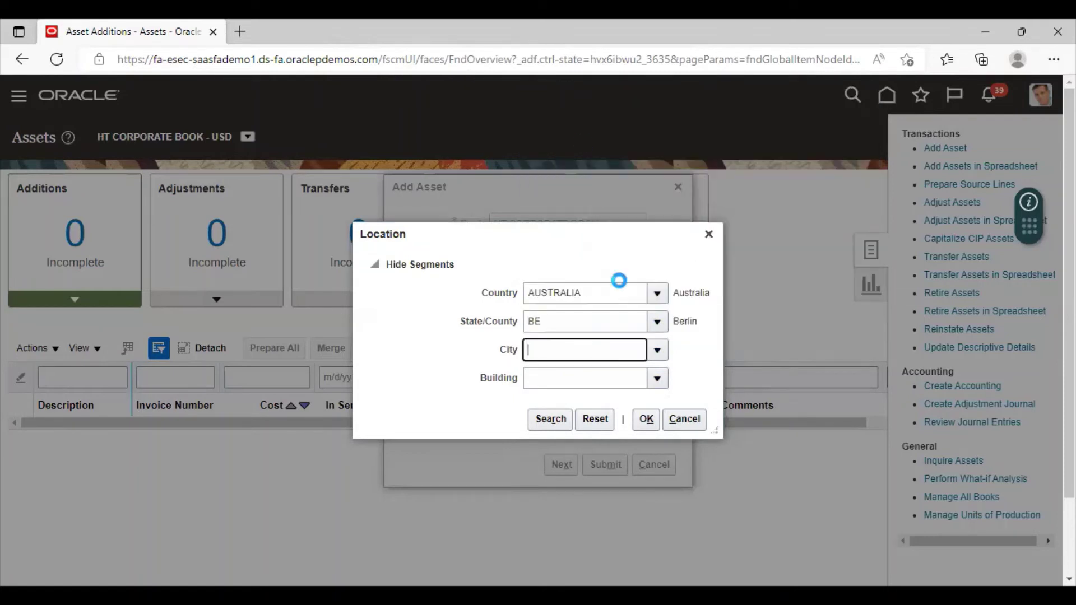
{"action": "left_click", "coordinate": [658, 379]}
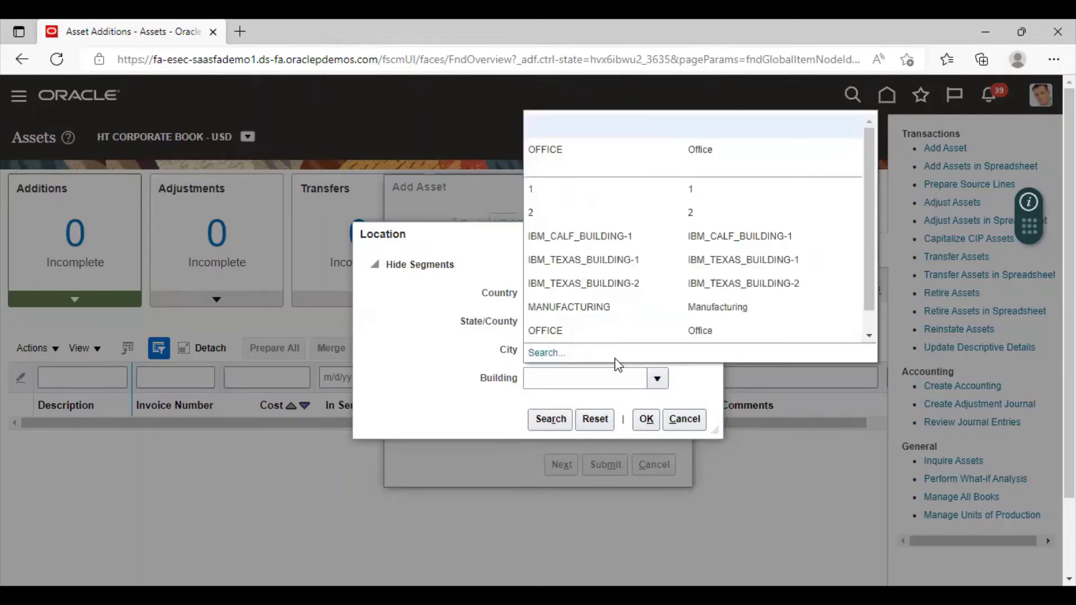
{"action": "key", "text": "Escape"}
{"action": "type", "text": "OFFICE"}
{"action": "left_click", "coordinate": [646, 419]}
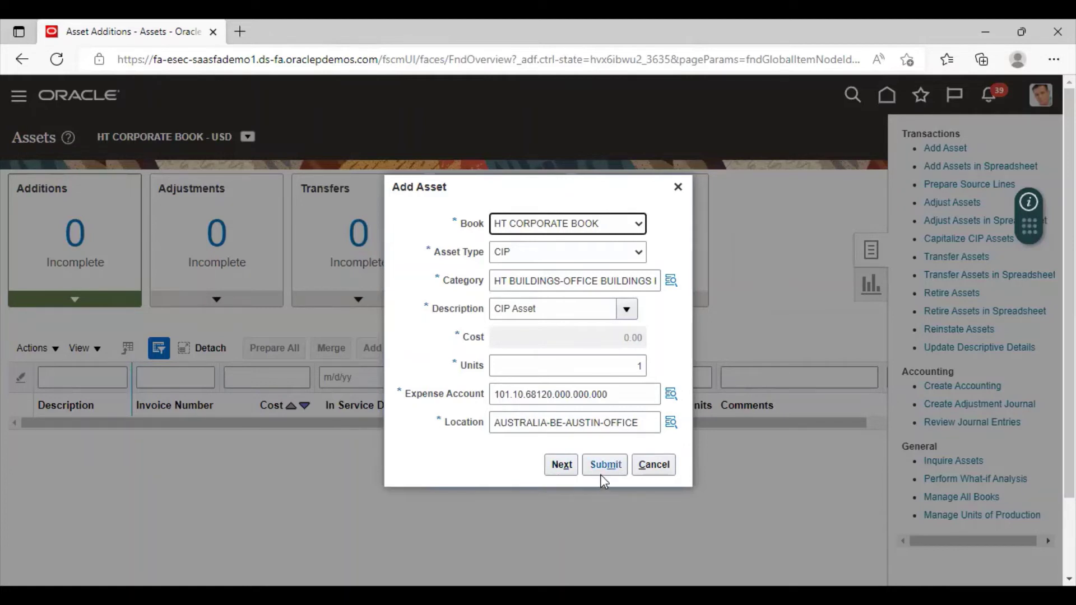
On the asset details page, add a source line with line amount 1,500,000.00
{"action": "left_click", "coordinate": [552, 474]}
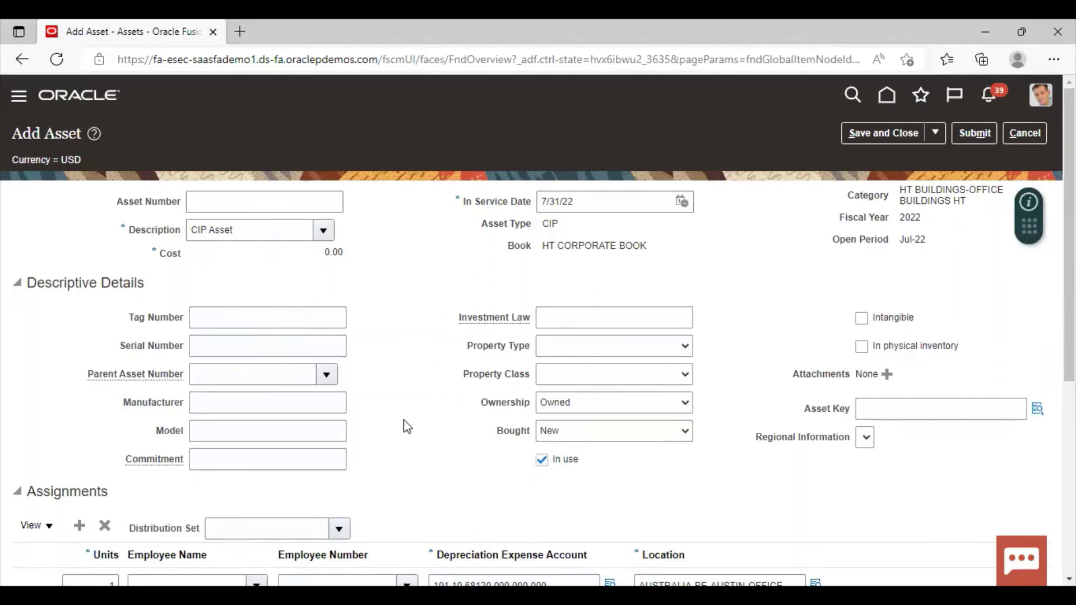
{"action": "scroll", "coordinate": [530, 405], "scroll_direction": "down", "scroll_amount": 2}
{"action": "scroll", "coordinate": [395, 327], "scroll_direction": "down", "scroll_amount": 1}
{"action": "scroll", "coordinate": [395, 326], "scroll_direction": "down", "scroll_amount": 1}
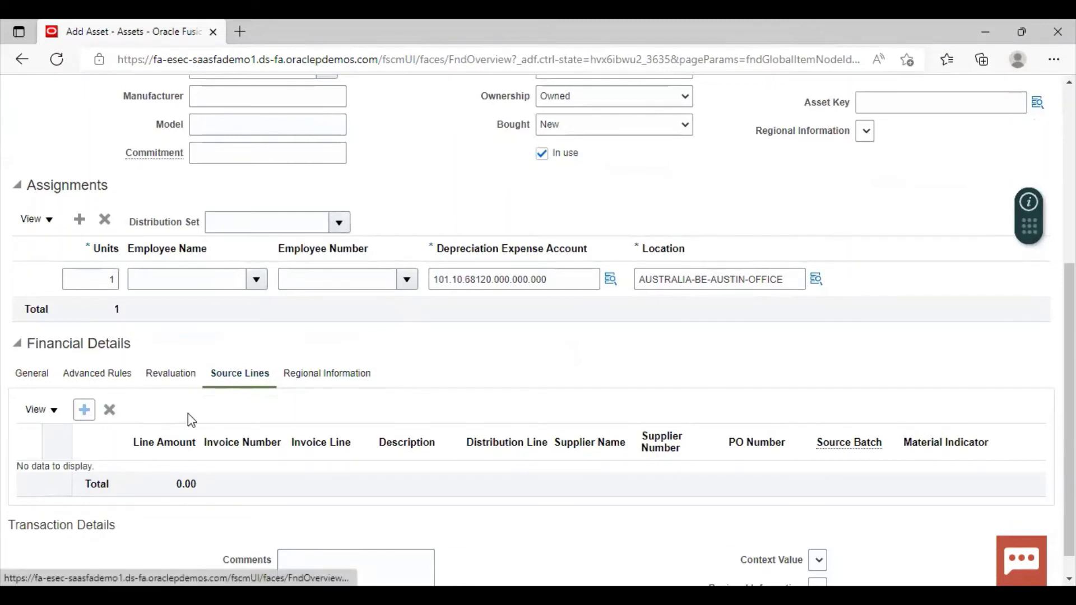
{"action": "left_click", "coordinate": [79, 409]}
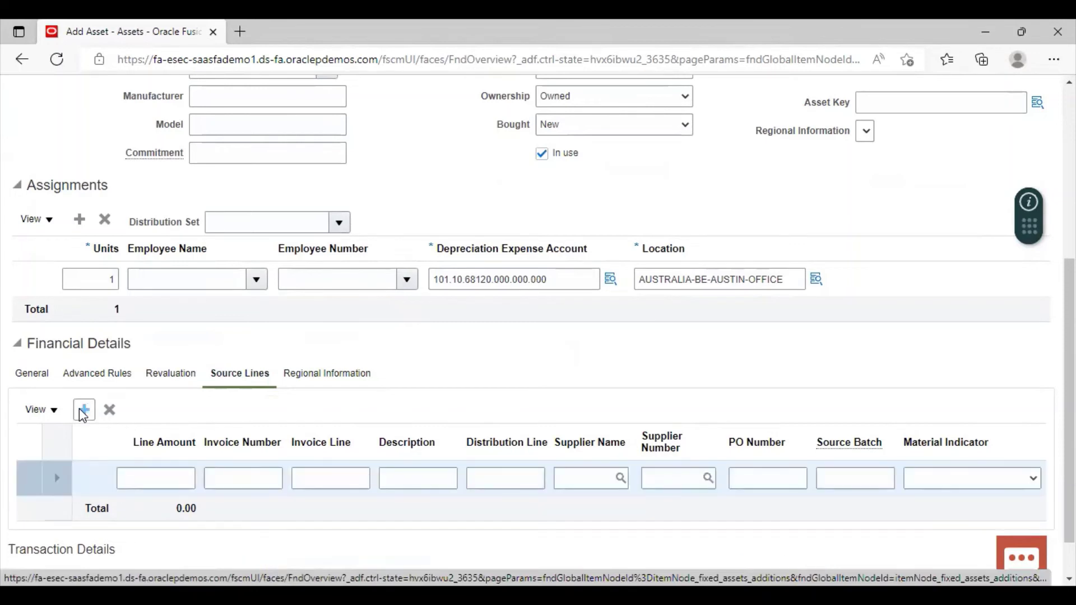
{"action": "left_click", "coordinate": [150, 480]}
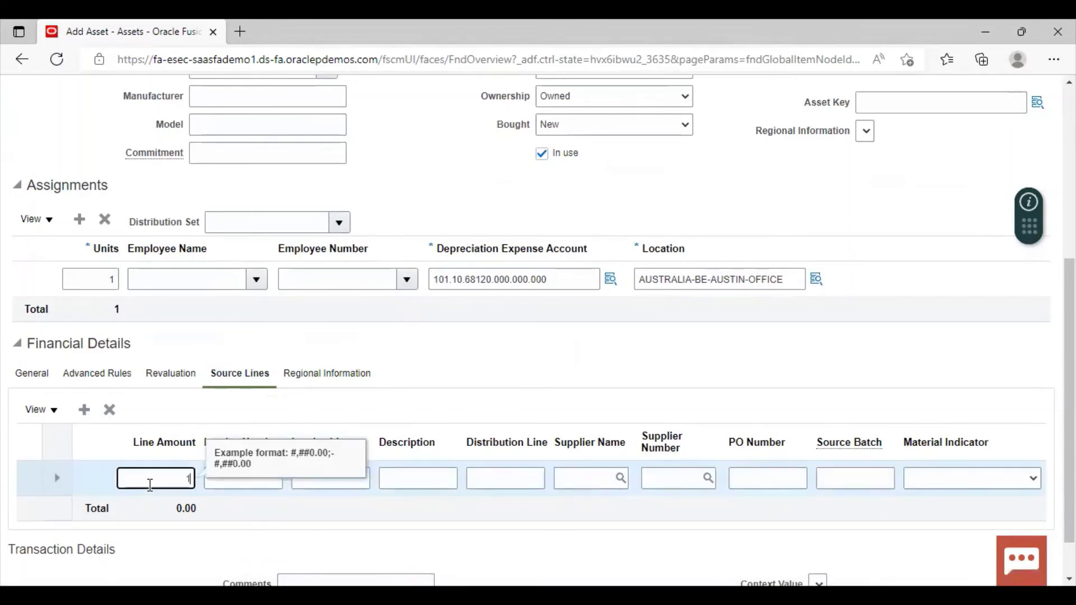
{"action": "type", "text": "1500000"}
{"action": "left_click", "coordinate": [812, 377]}
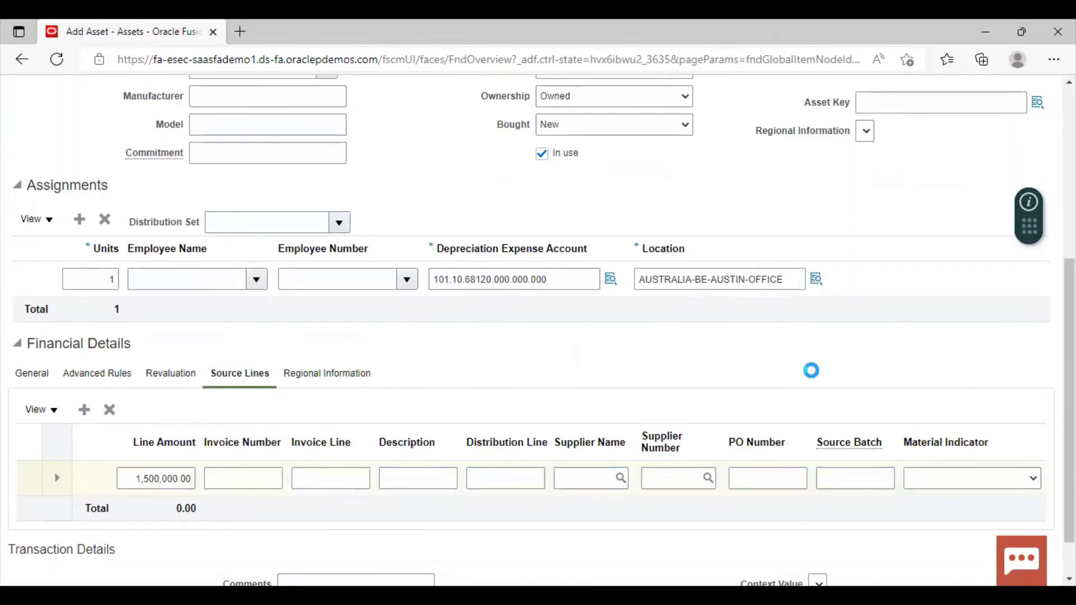
{"action": "scroll", "coordinate": [815, 421], "scroll_direction": "up", "scroll_amount": 2}
{"action": "scroll", "coordinate": [816, 420], "scroll_direction": "up", "scroll_amount": 2}
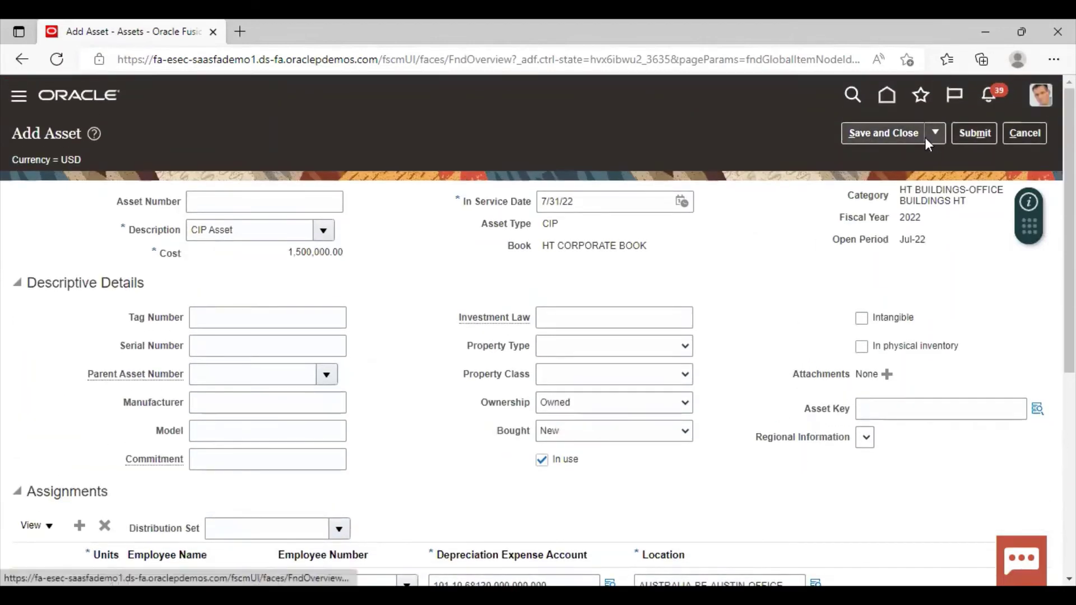
Submit the CIP Asset and select its addition row in the assets list
{"action": "left_click", "coordinate": [959, 132]}
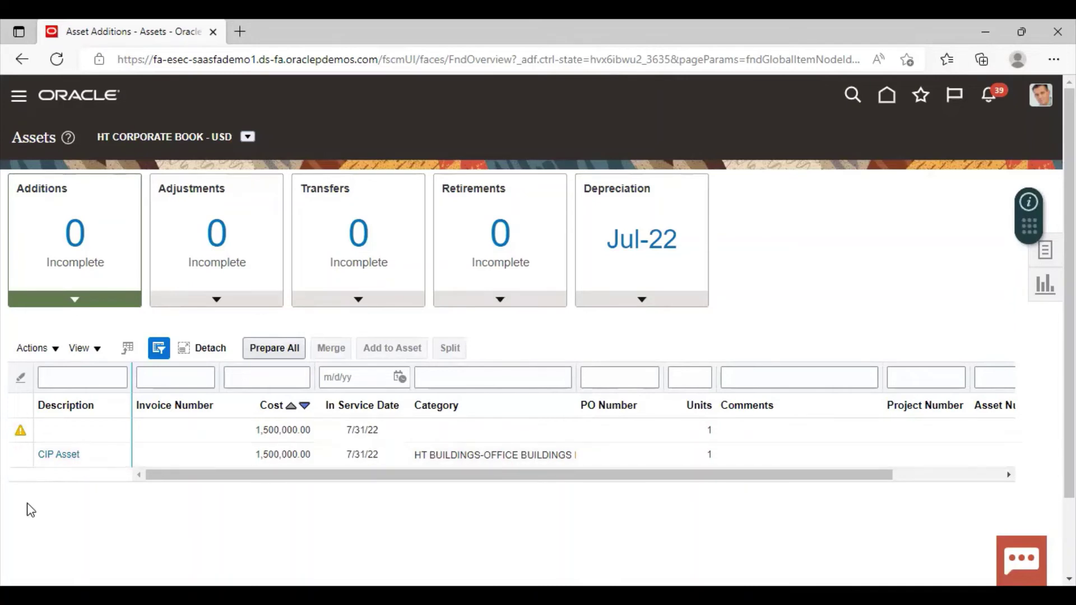
{"action": "left_click", "coordinate": [19, 452]}
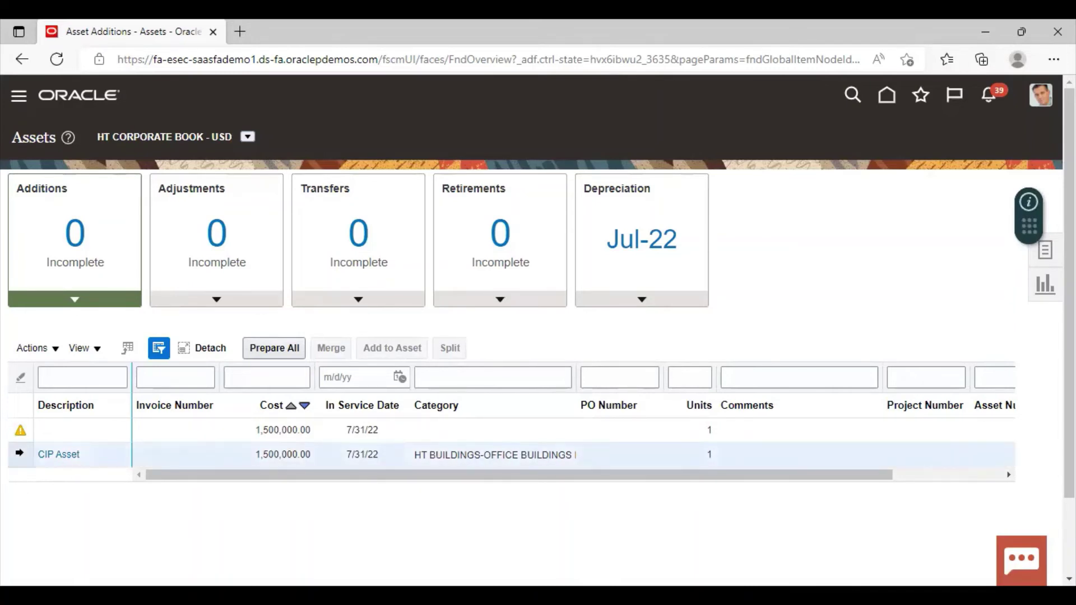
{"action": "left_click", "coordinate": [1045, 257]}
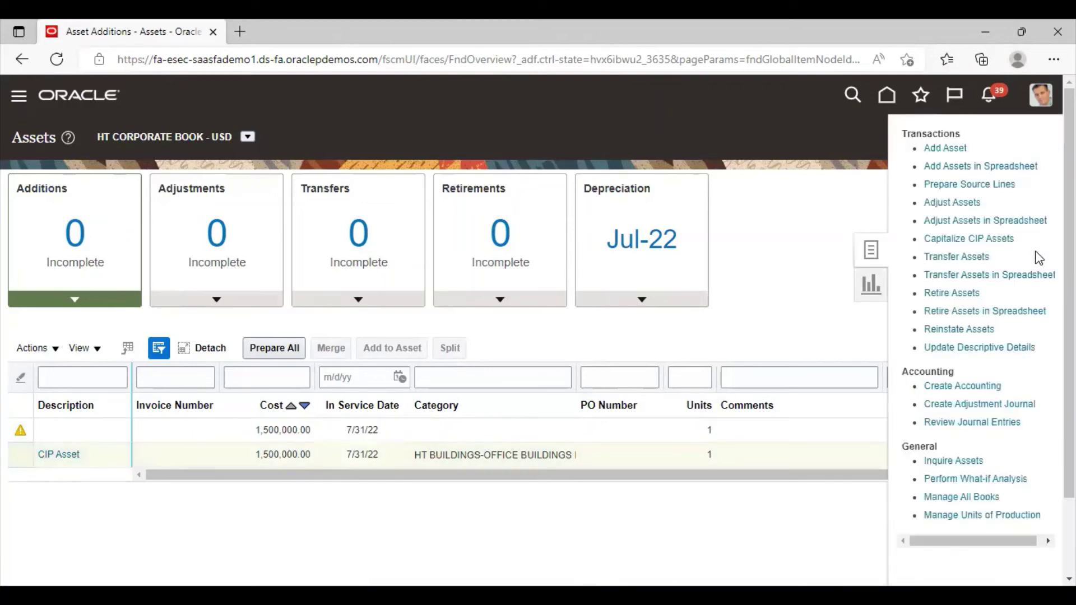
Search CIP assets in the HT category and select CIP Asset 112605
{"action": "left_click", "coordinate": [955, 245]}
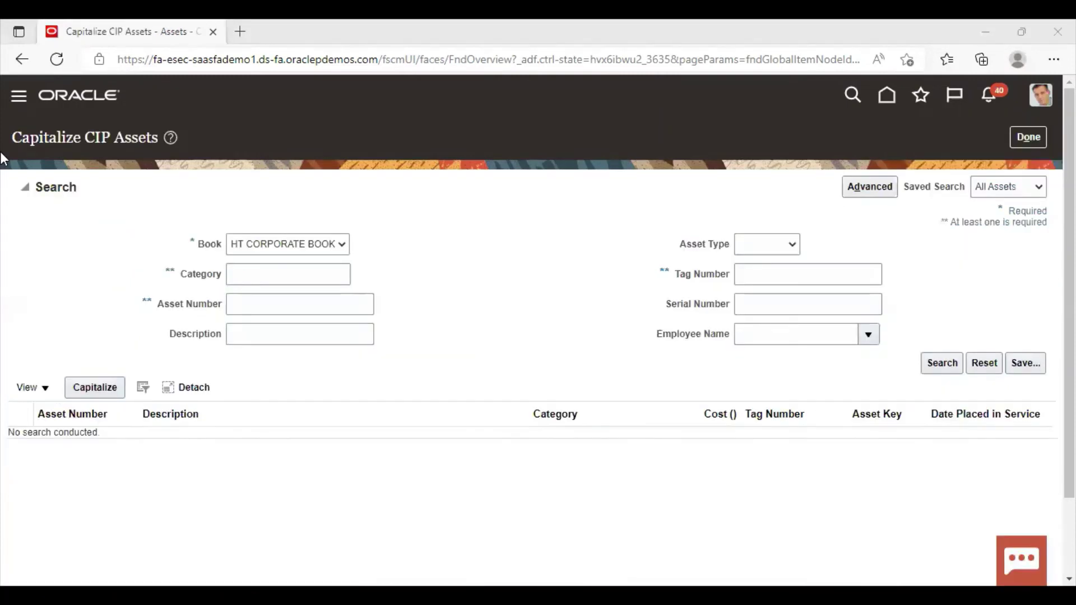
{"action": "left_click", "coordinate": [286, 273]}
{"action": "type", "text": "HT"}
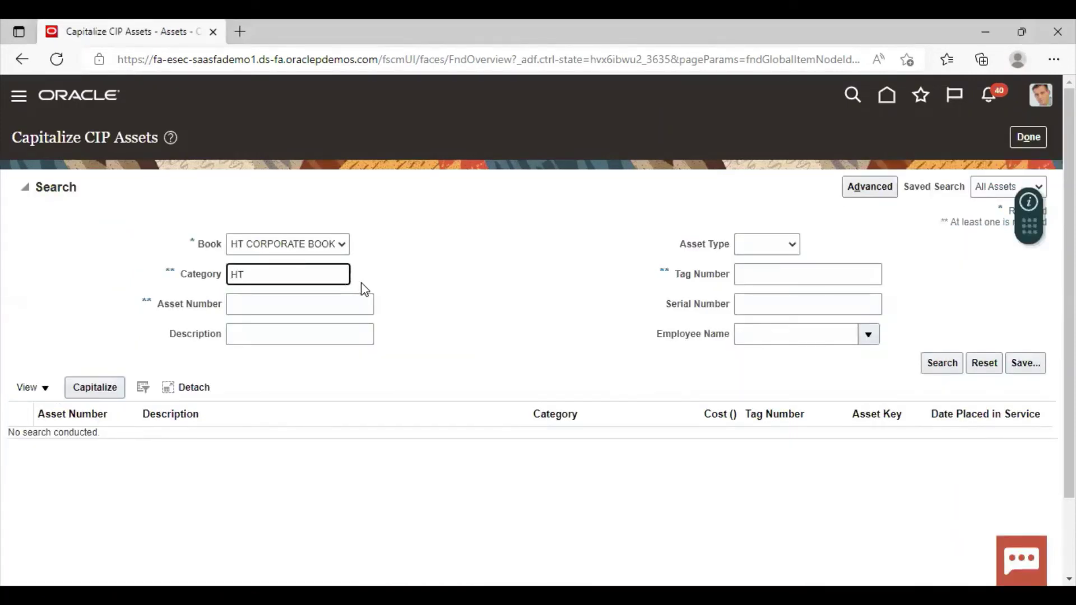
{"action": "key", "text": "Return"}
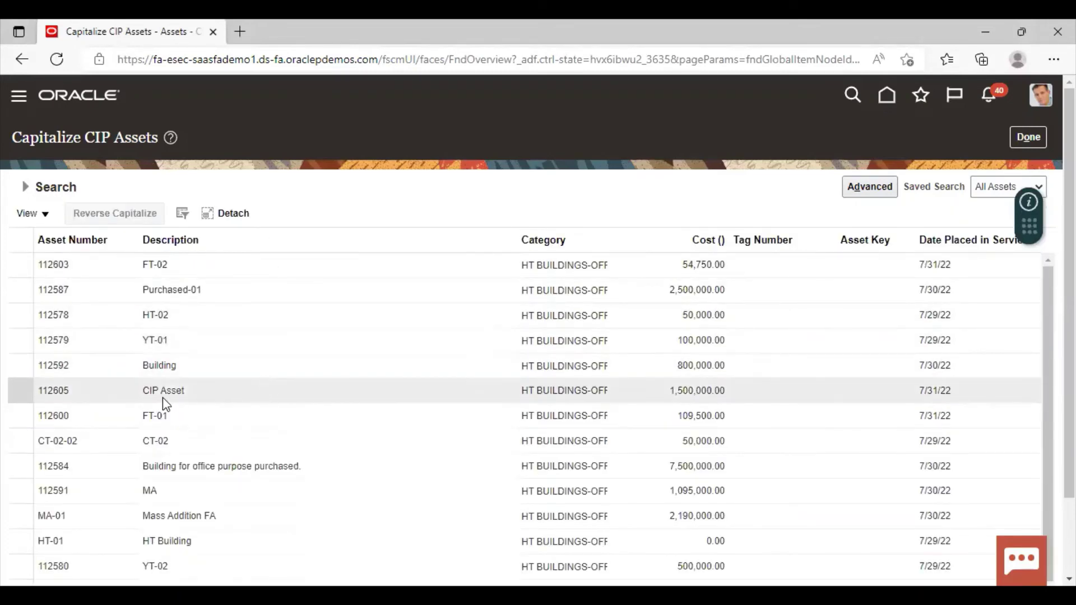
{"action": "left_click", "coordinate": [21, 389]}
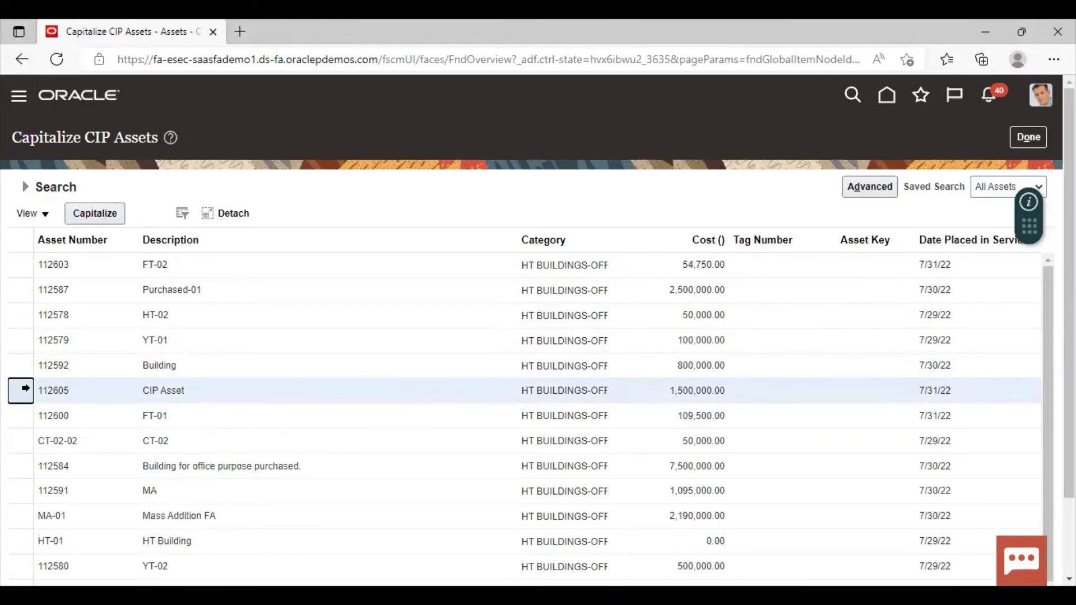
Capitalize CIP Asset 112605 with a 7/31/22 placed-in-service date
{"action": "left_click", "coordinate": [97, 217]}
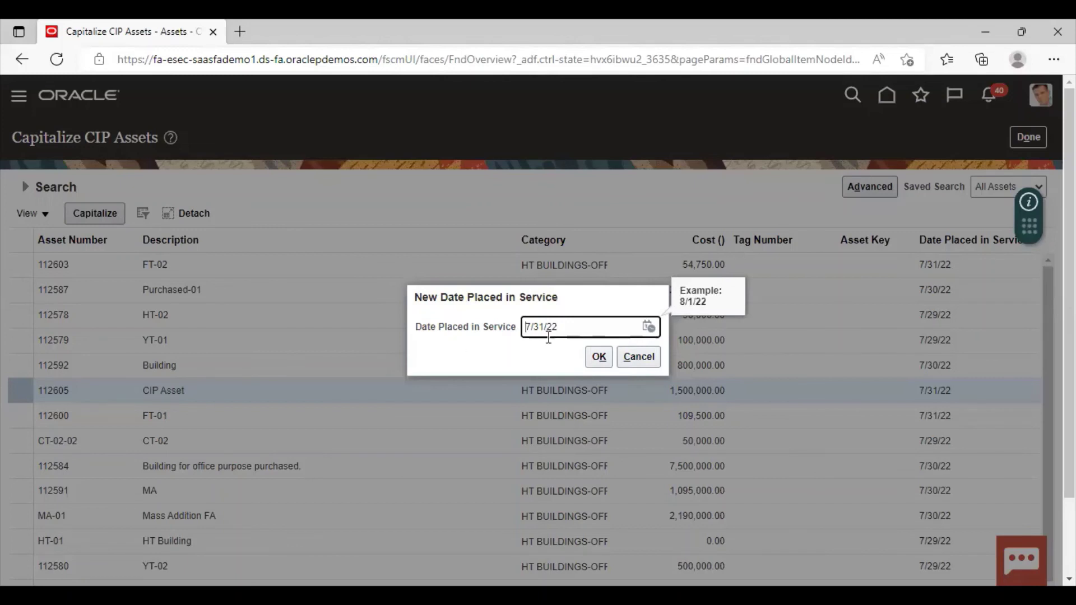
{"action": "left_click", "coordinate": [606, 354]}
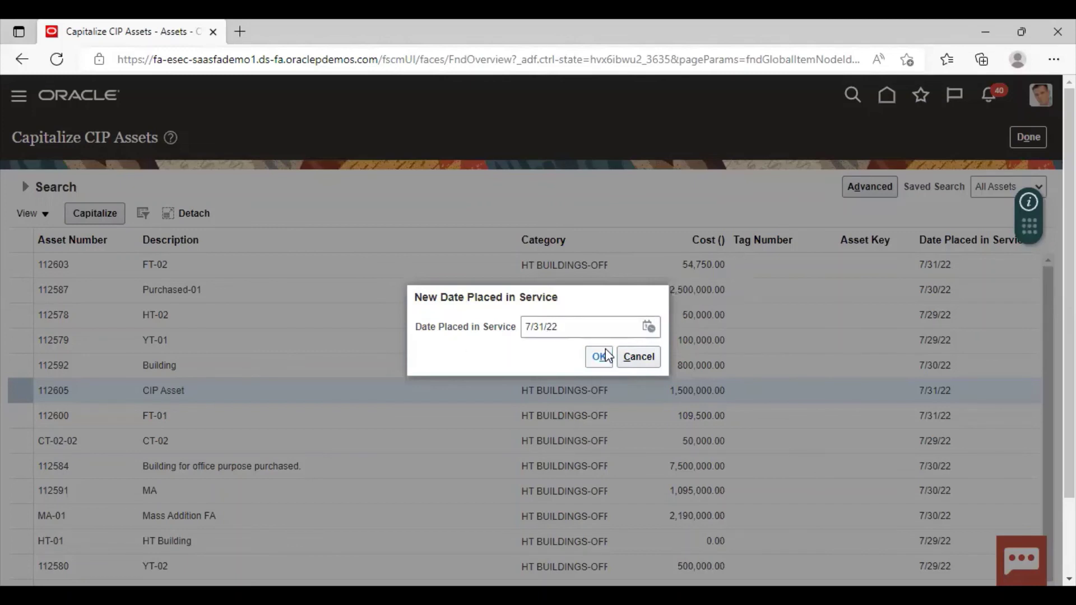
{"action": "left_click", "coordinate": [604, 350]}
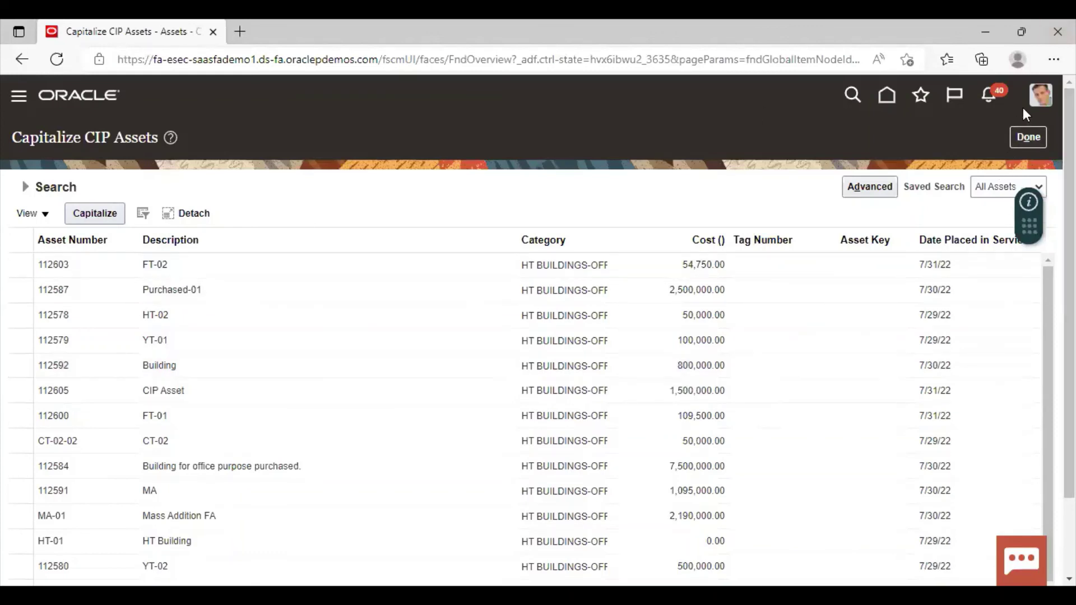
Finish capitalizing and go to Asset Inquiry to check CIP Asset 112605 at 1,500,000.00
{"action": "left_click", "coordinate": [1026, 136]}
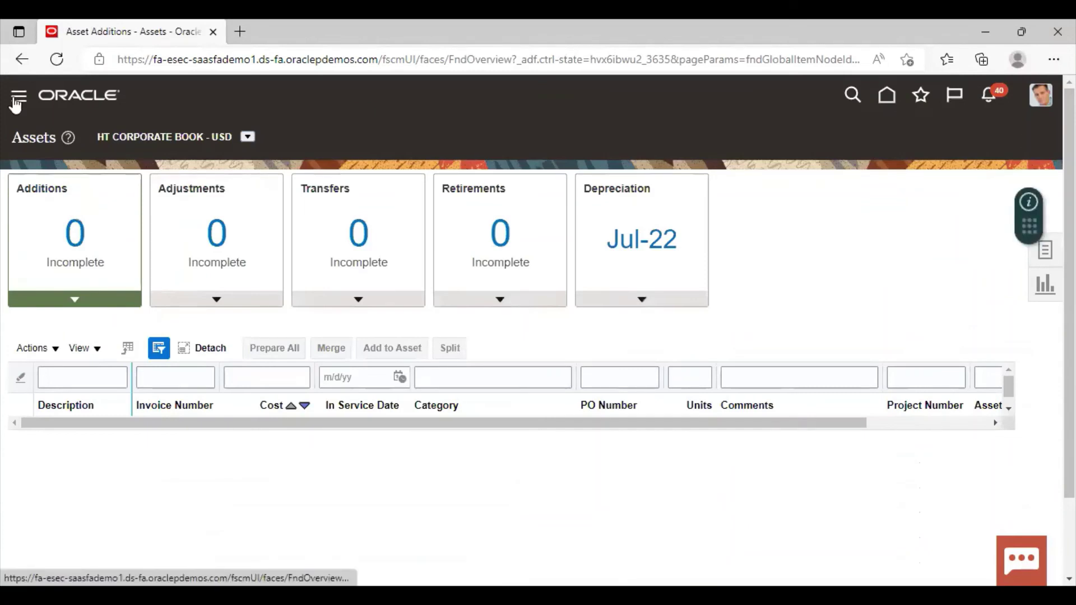
{"action": "left_click", "coordinate": [16, 105]}
{"action": "scroll", "coordinate": [99, 407], "scroll_direction": "down", "scroll_amount": 5}
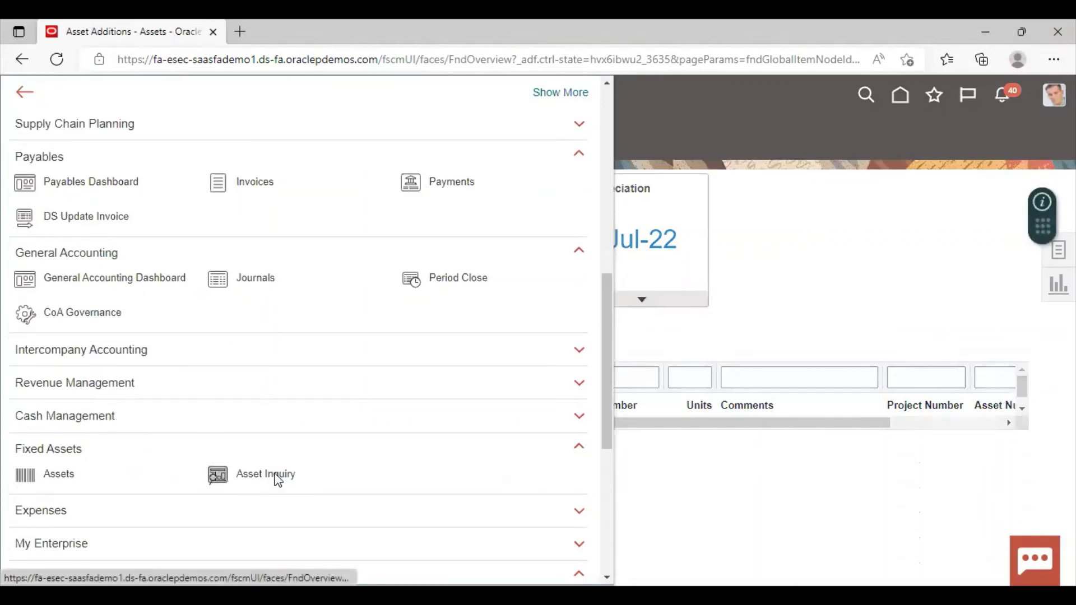
{"action": "left_click", "coordinate": [278, 478]}
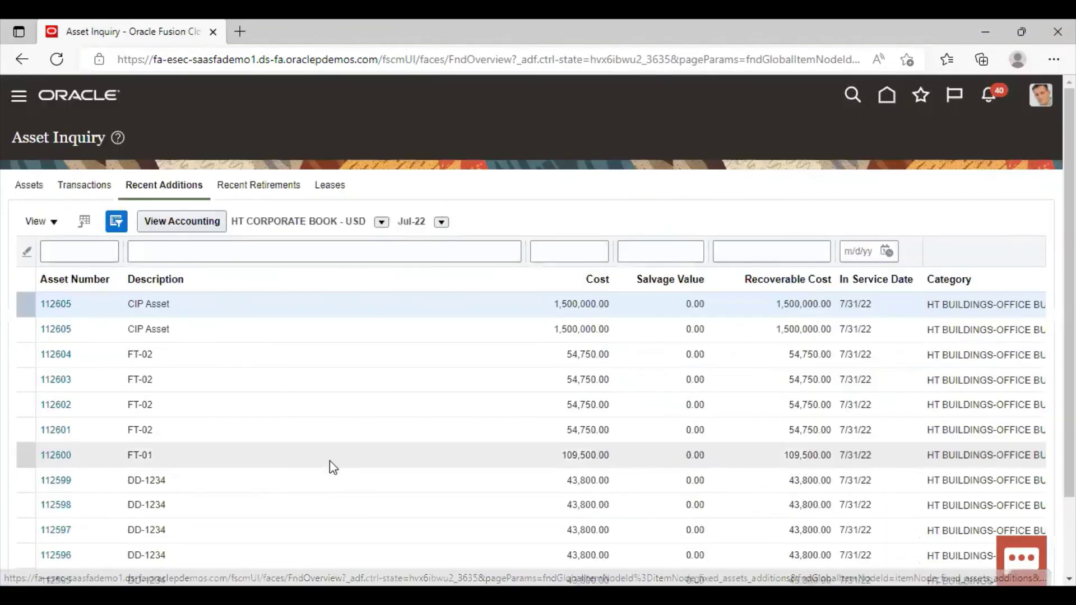